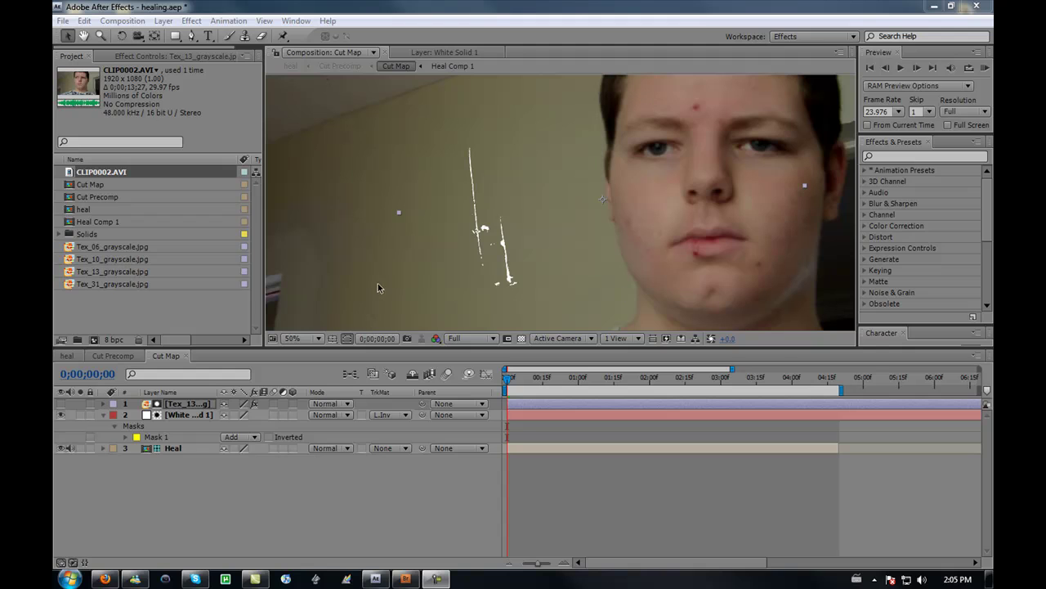
Step: Preview the cut in the heal comp, then build a new composition from CLIP0002.AVI
left_click(68, 355)
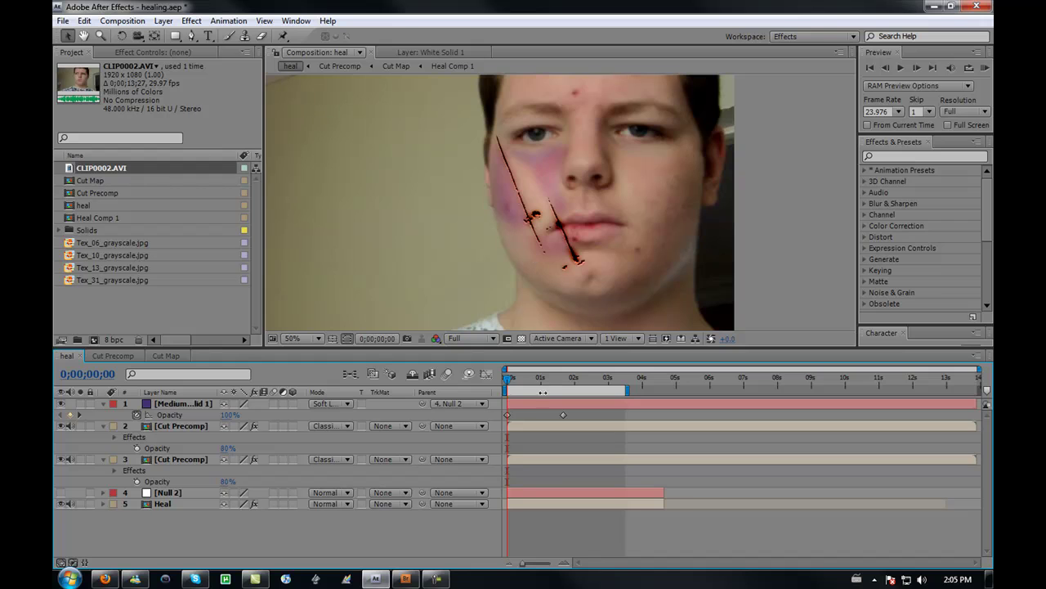
left_click_drag(540, 382, 573, 386)
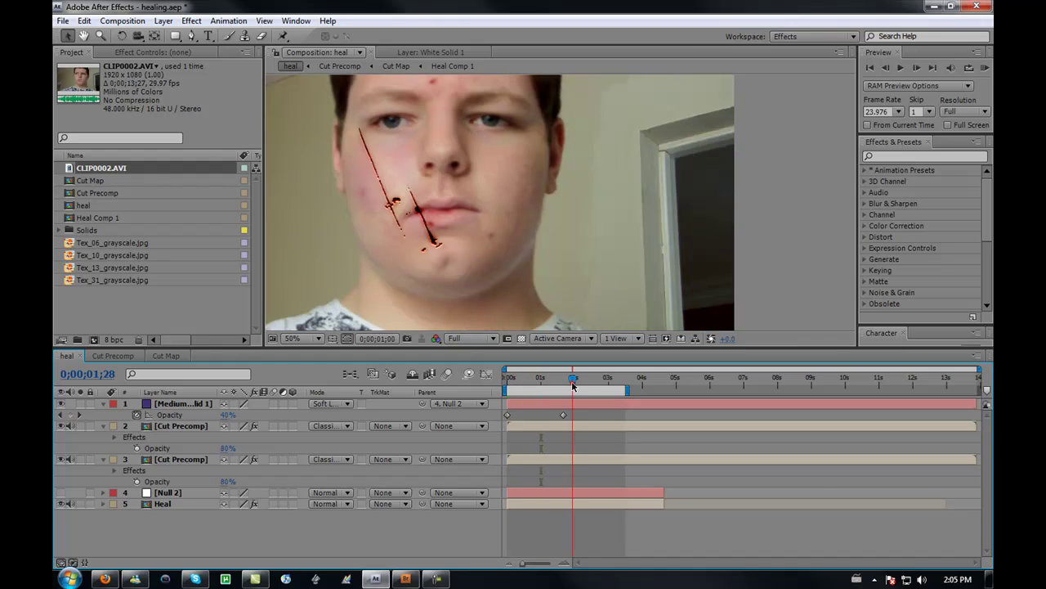
left_click(107, 169)
mouse_move(94, 342)
left_mouse_down()
mouse_move(115, 265)
mouse_move(94, 340)
left_mouse_up()
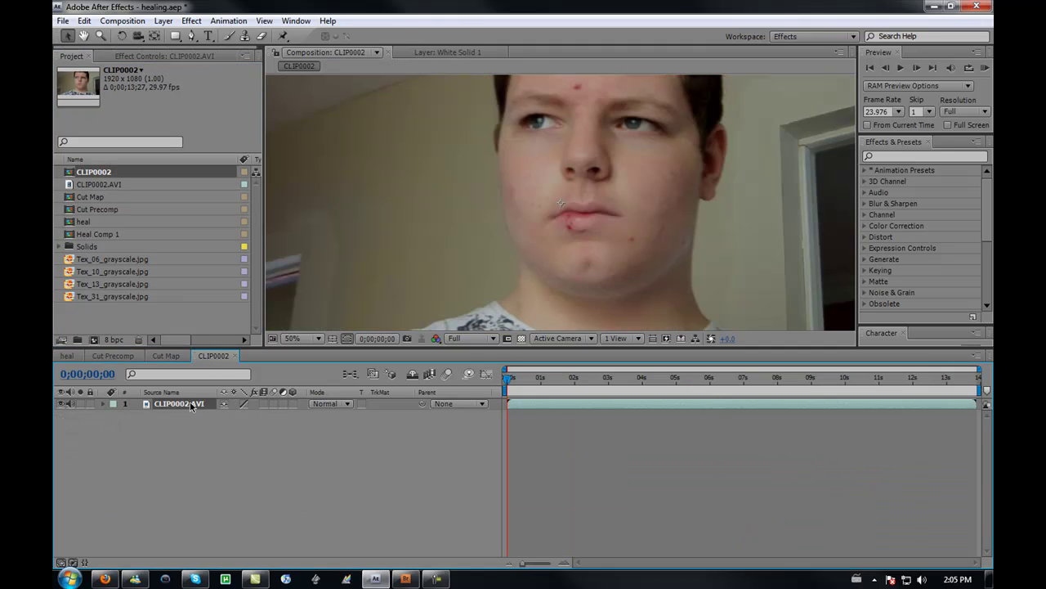
Step: Rename the CLIP0002 composition to Healer
left_click(92, 175)
key("Return")
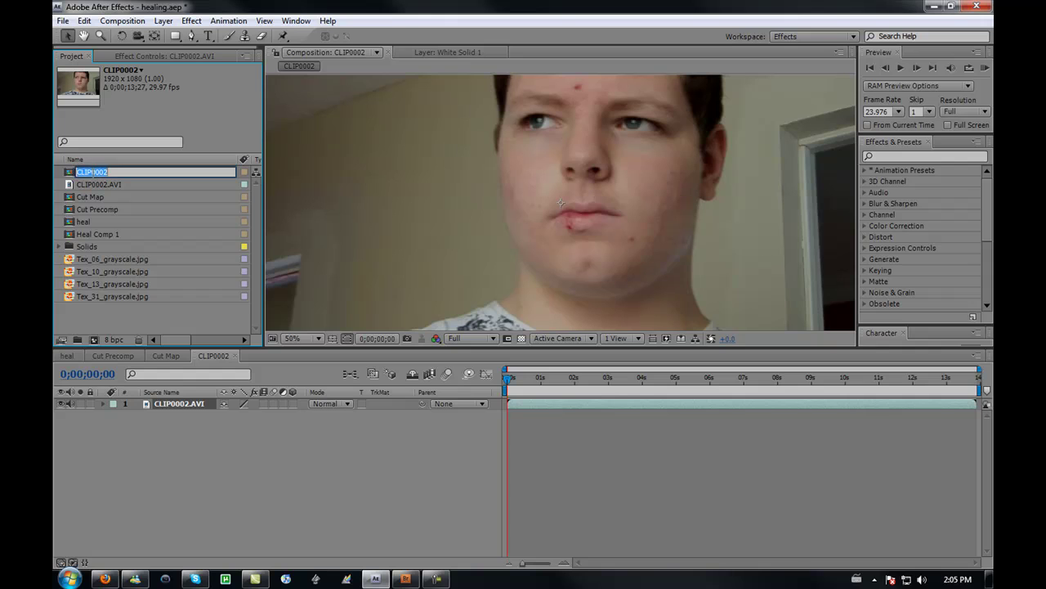
type("je")
left_click(183, 486)
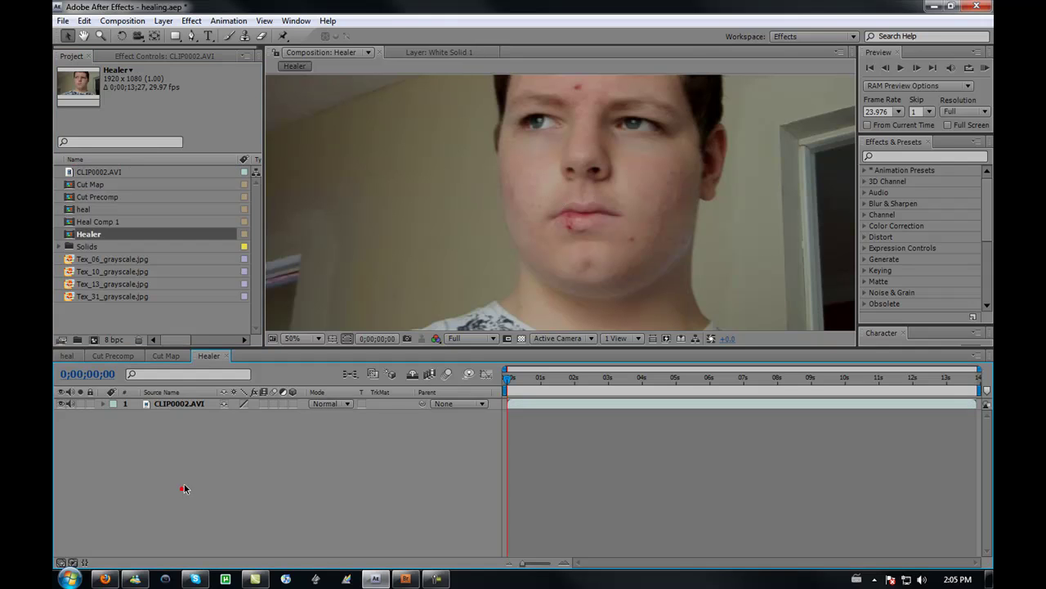
Step: Rename the composition's footage layer to heal
left_click(198, 409)
key("Return")
type("heal")
left_click(211, 482)
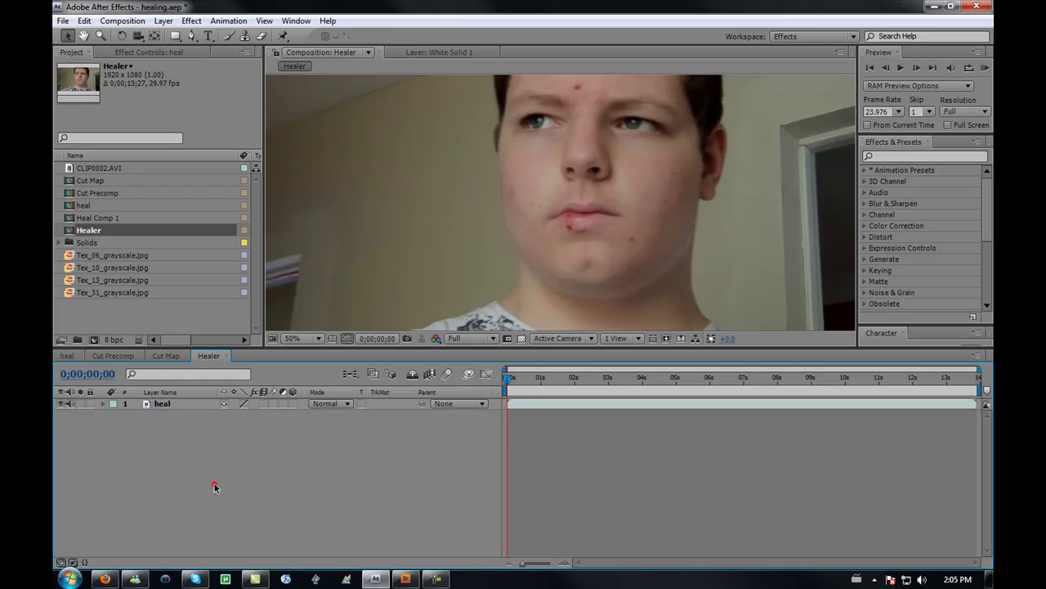
left_click(175, 409)
Step: Set the Healer work area to run from about 1 s to 4 s, parking at 0;00;01;01
left_click_drag(596, 230, 588, 243)
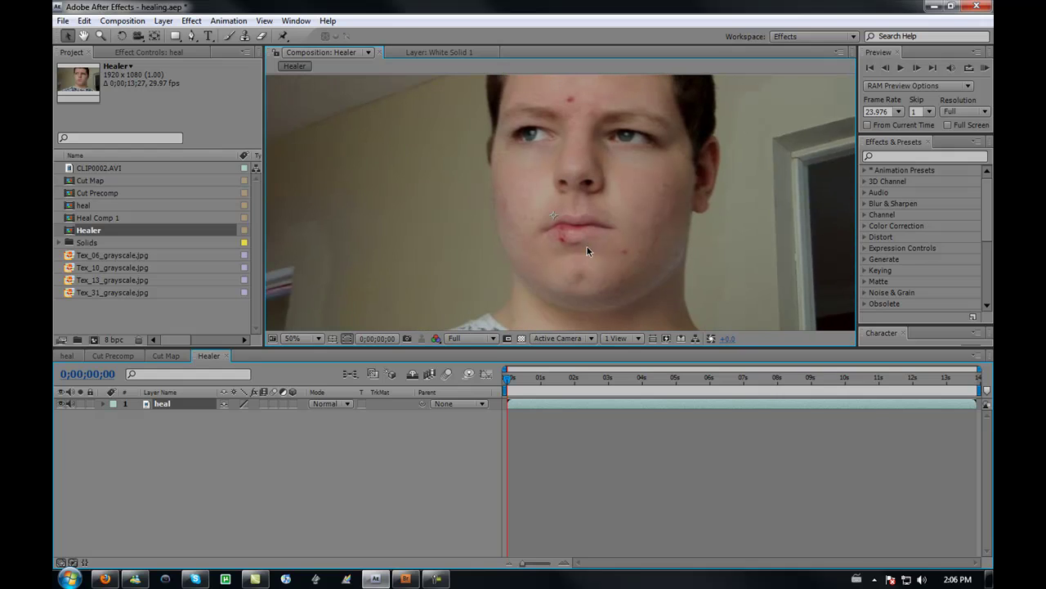
mouse_move(978, 392)
left_mouse_down()
mouse_move(629, 391)
mouse_move(645, 391)
left_mouse_up()
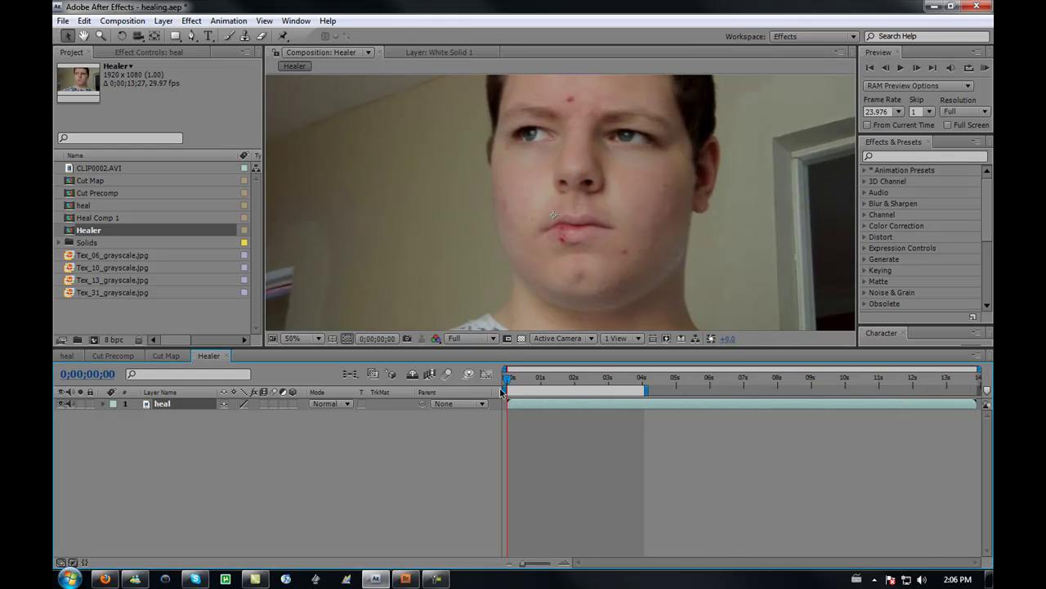
mouse_move(505, 390)
left_mouse_down()
mouse_move(579, 391)
mouse_move(540, 394)
mouse_move(527, 381)
mouse_move(543, 380)
left_mouse_up()
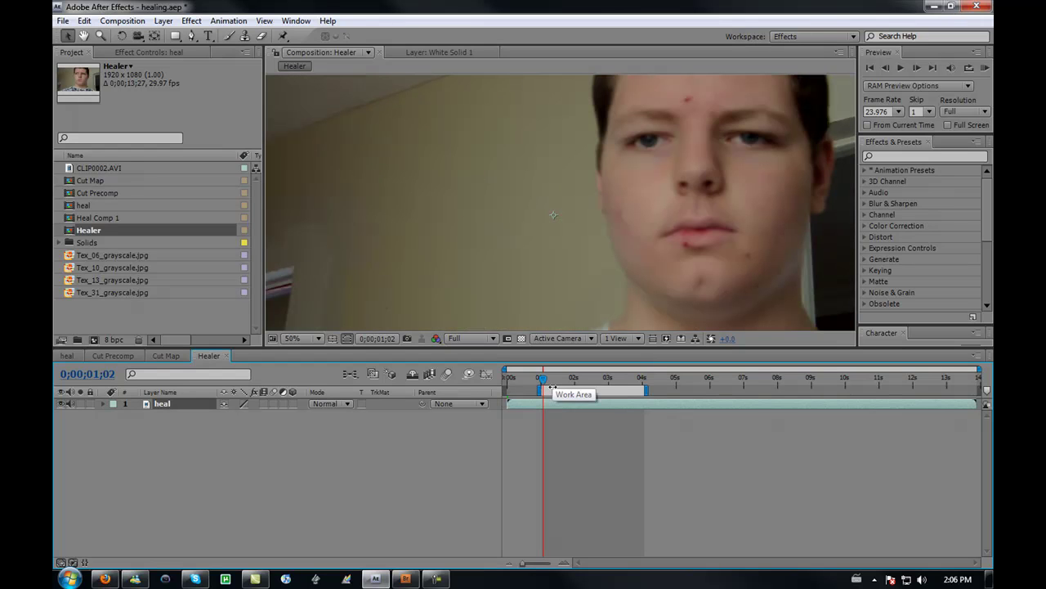
key("Page_Down")
key("Page_Down")
key("Page_Up")
key("Page_Up")
key("Page_Up")
key("Page_Up")
key("Page_Down")
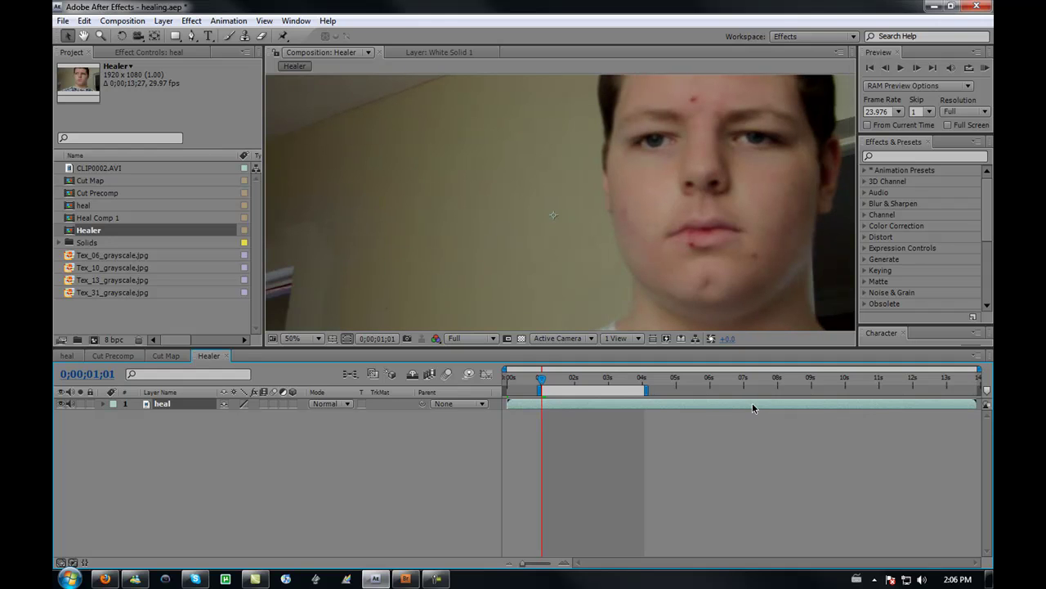
Step: Start Track Motion on the heal layer with Rotation and Scale enabled
right_click(605, 199)
left_click(629, 483)
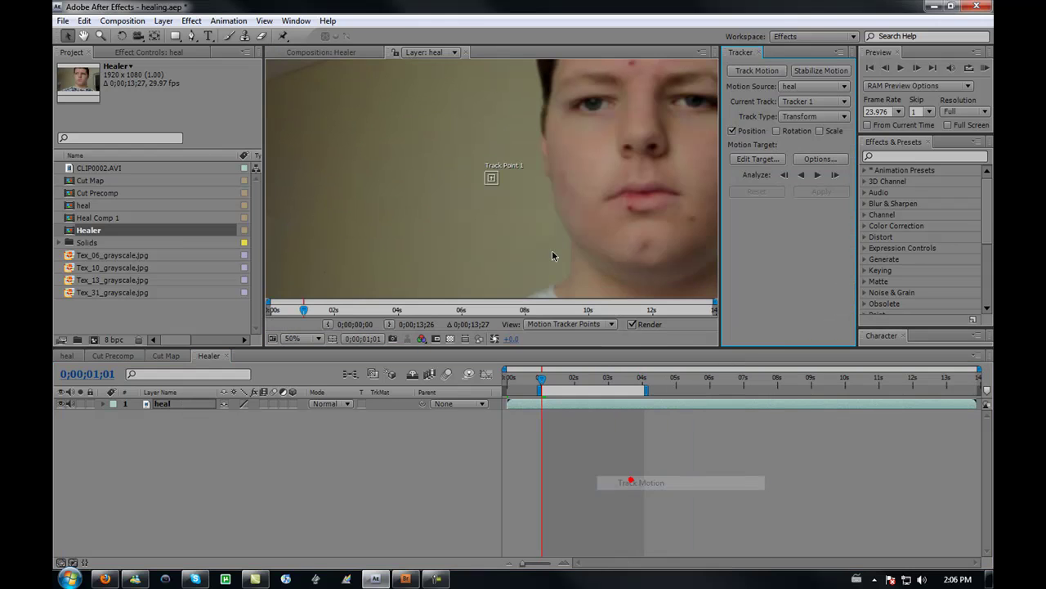
left_click_drag(604, 237, 434, 216)
left_click(797, 131)
left_click(832, 131)
Step: Add a Null Object layer (Null 4) and keep heal above it
right_click(273, 433)
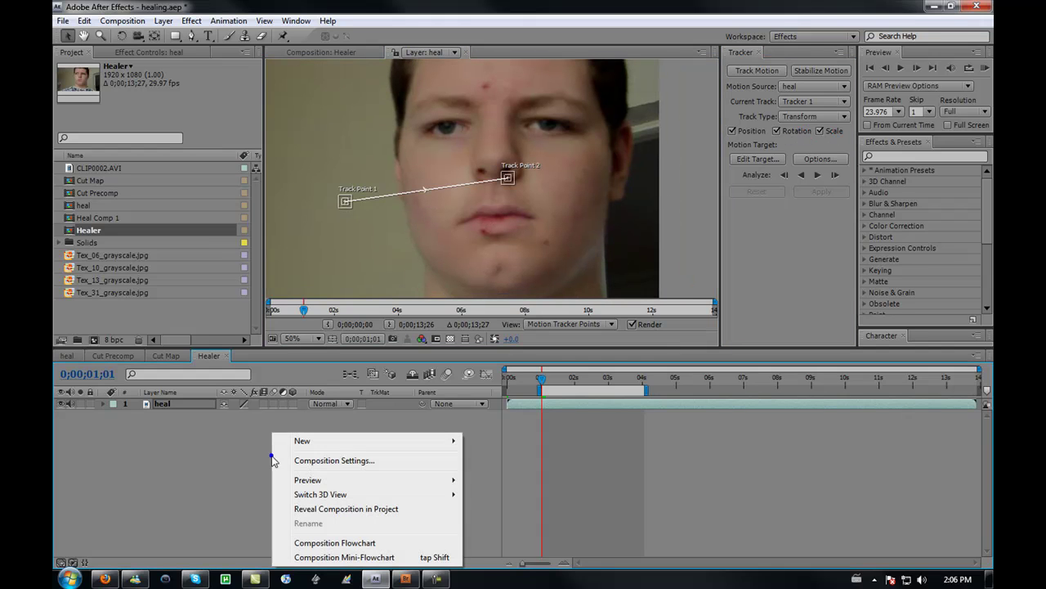
mouse_move(330, 445)
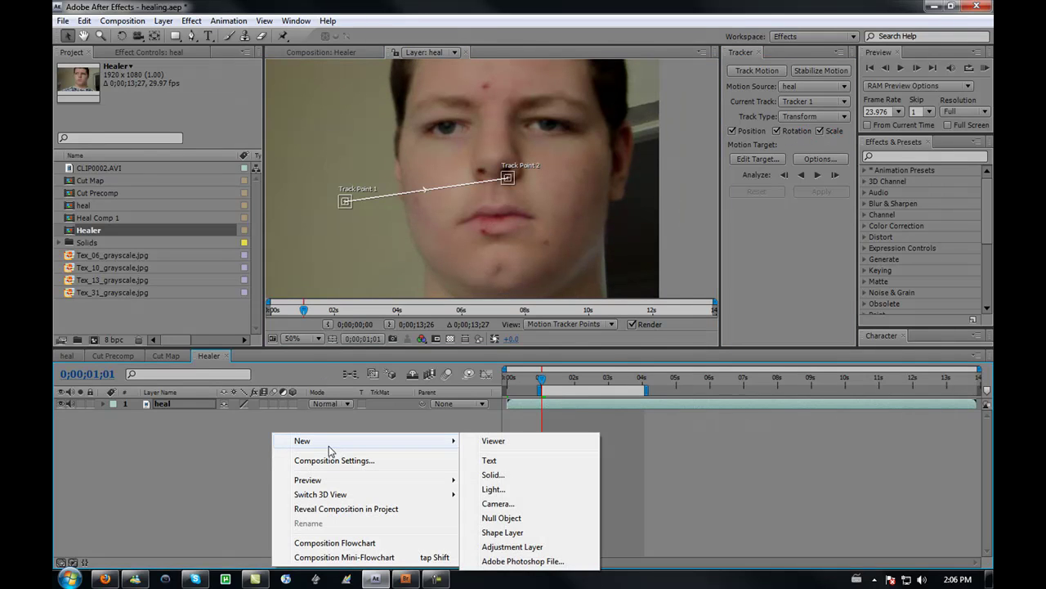
left_click(496, 517)
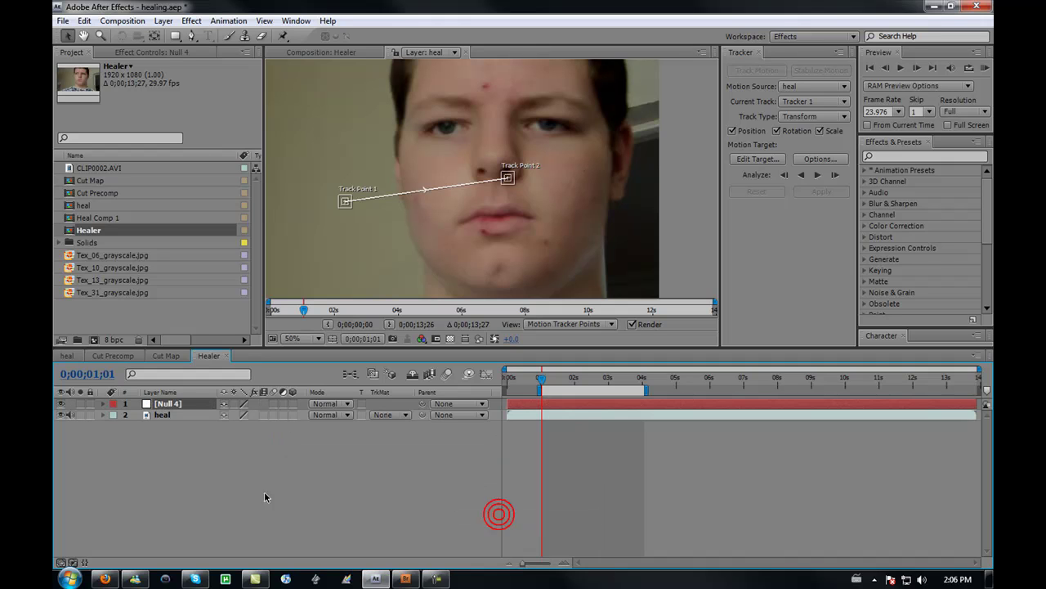
left_click_drag(178, 417, 167, 401)
scroll(517, 173, "up", 4)
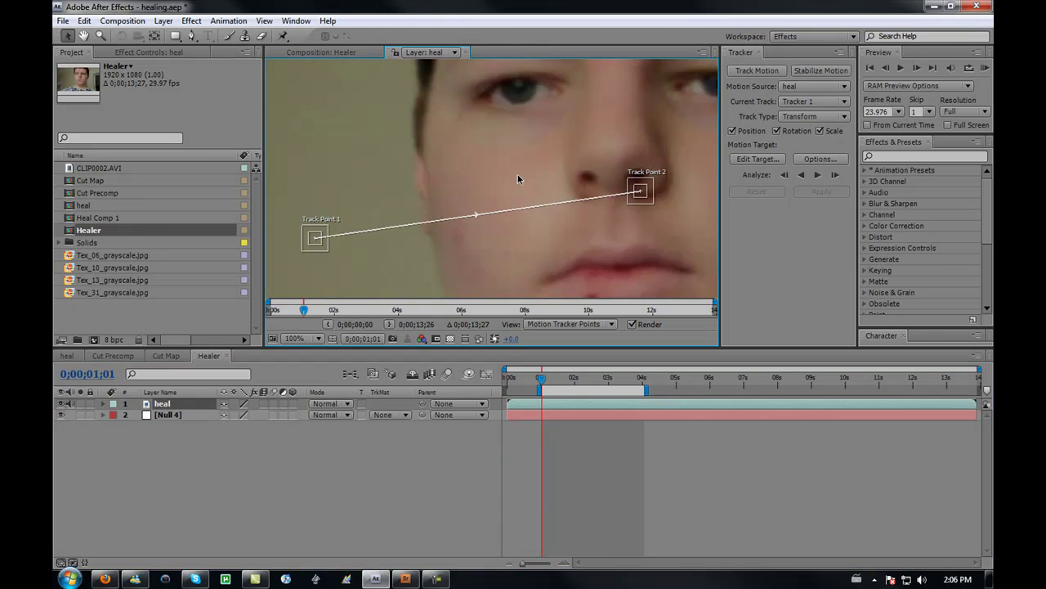
scroll(527, 194, "down", 2)
Step: Place Track Point 2 on the nose and Track Point 1 on the lip, then analyze forward
left_click_drag(547, 184, 504, 177)
left_click_drag(456, 204, 526, 163)
left_click_drag(295, 190, 554, 234)
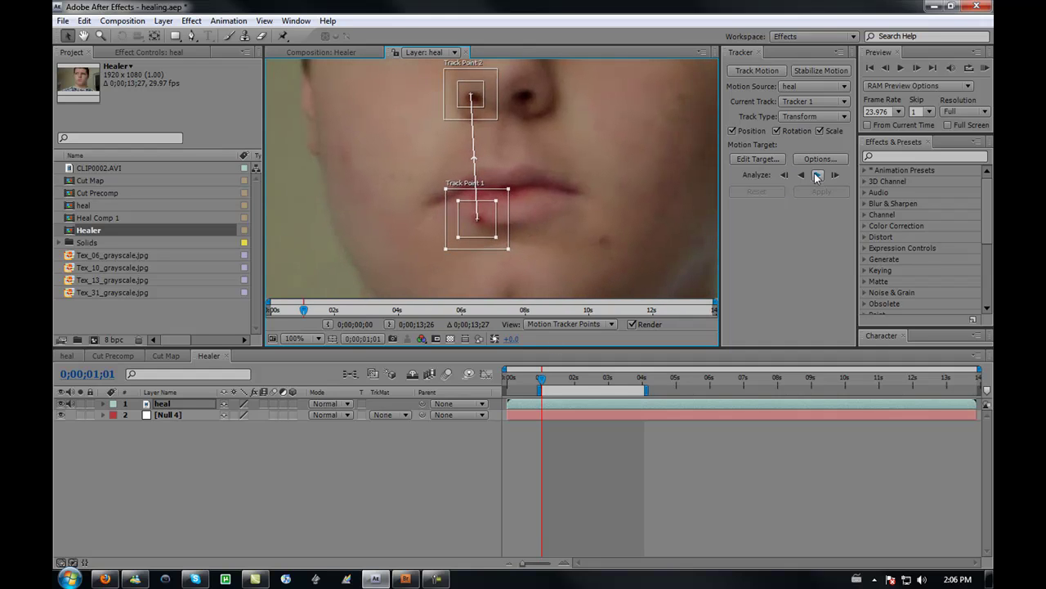
key("comma")
left_click_drag(595, 174, 649, 194)
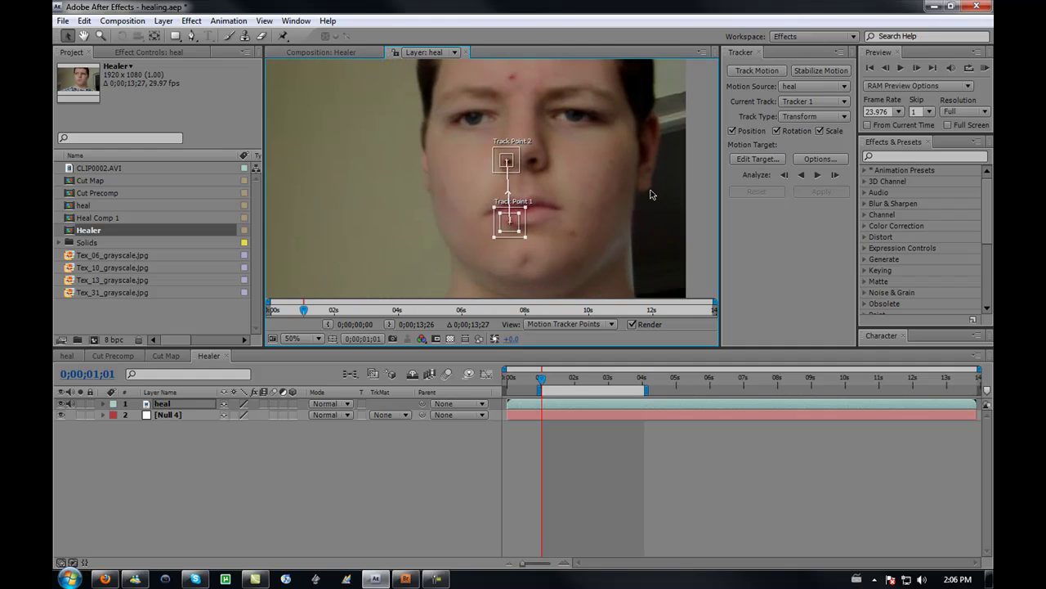
left_click(819, 175)
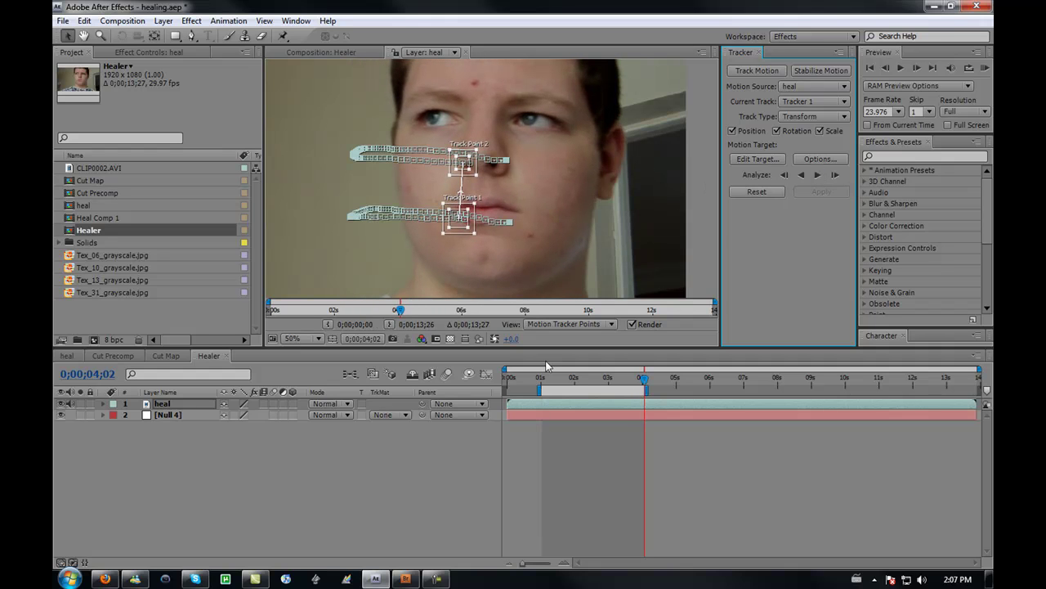
Step: Target Null 4 and apply the track data in X and Y, then scrub back to check
left_click(761, 159)
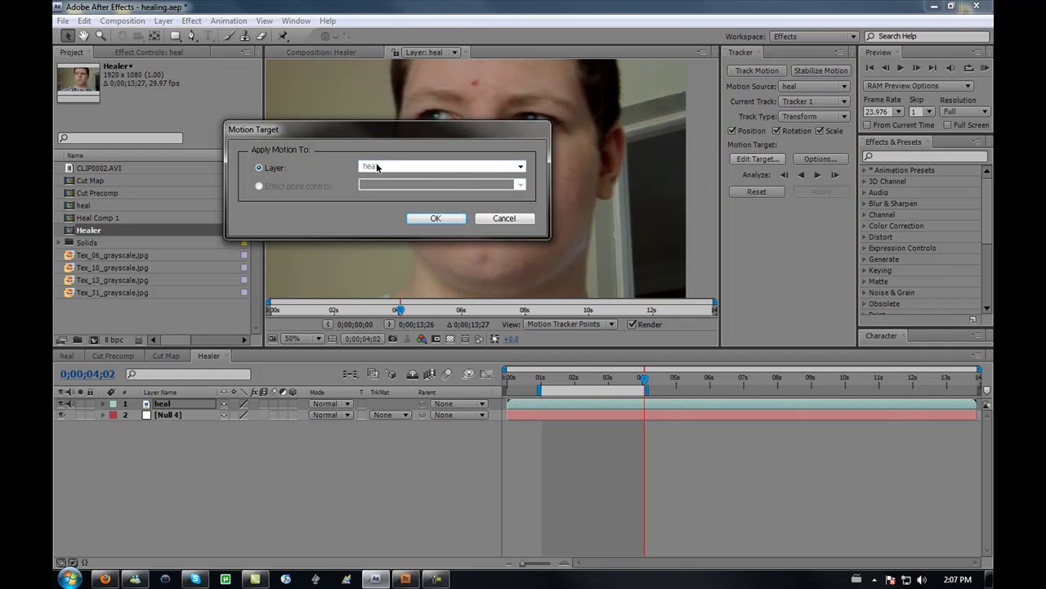
left_click(365, 168)
left_click(439, 178)
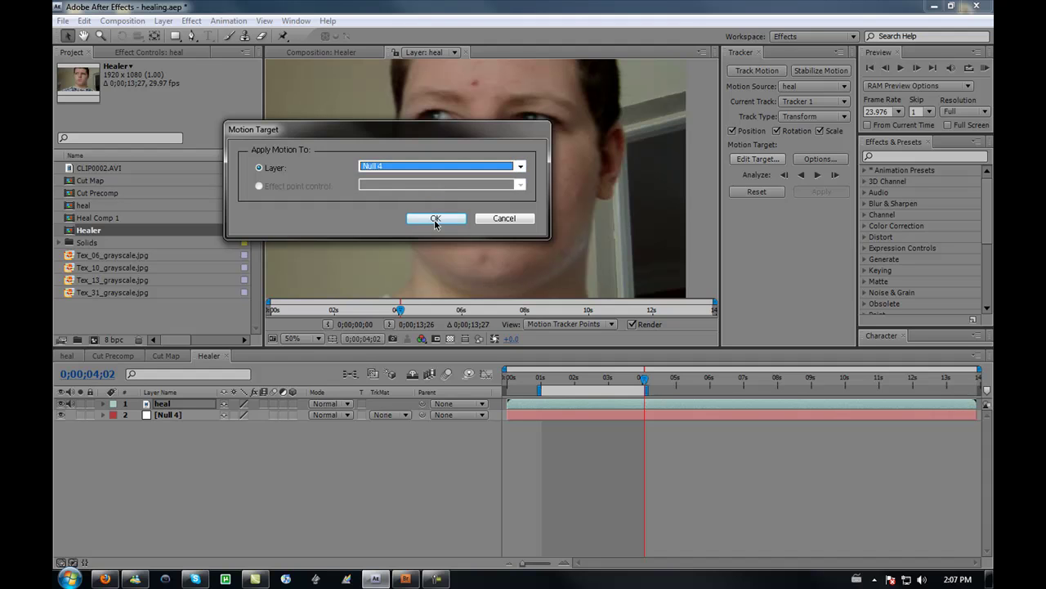
left_click(436, 220)
left_click(822, 191)
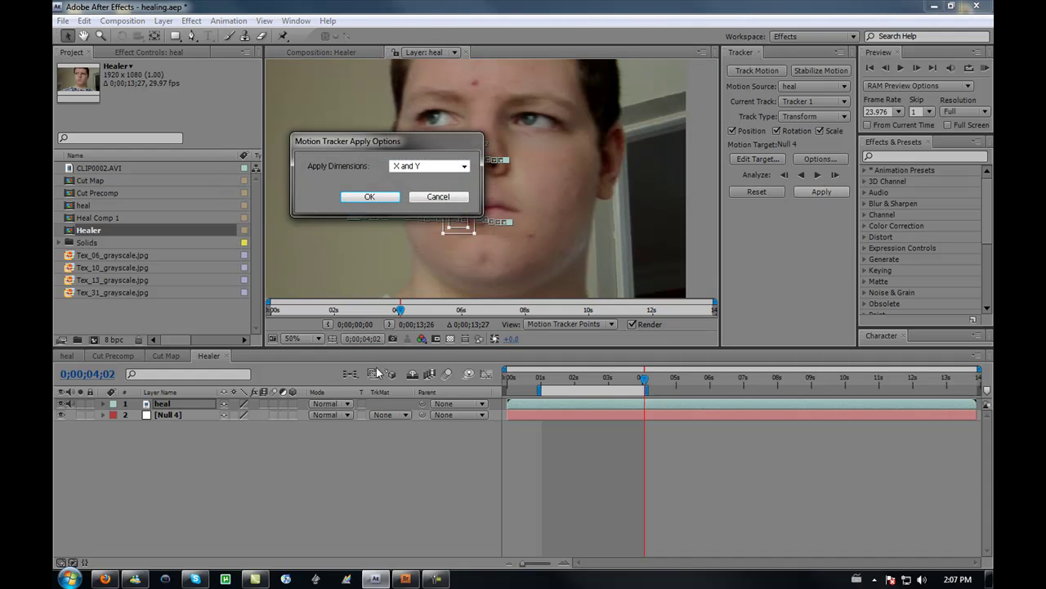
left_click(369, 197)
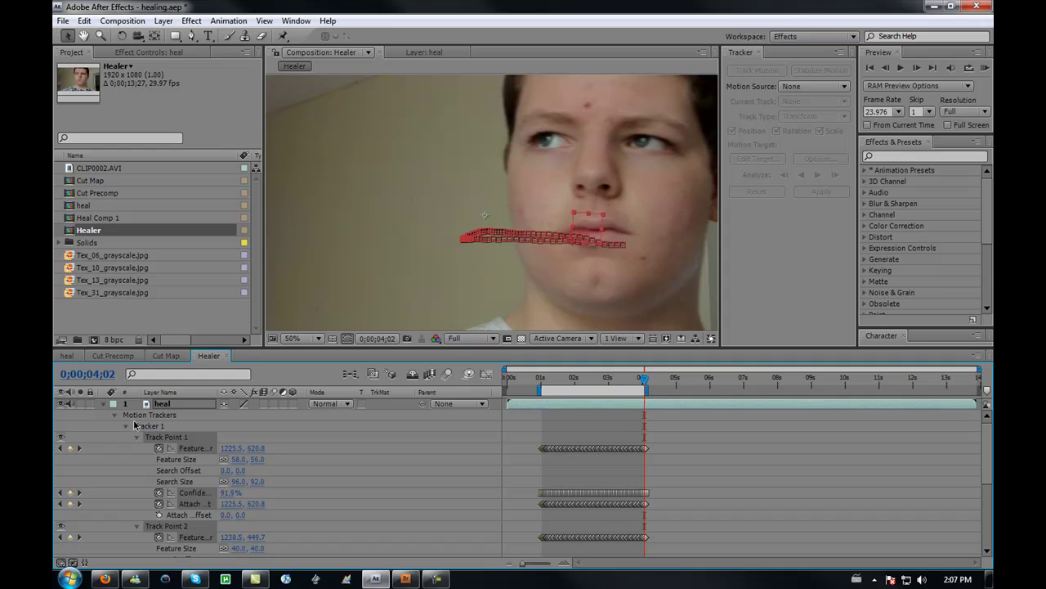
left_click(104, 404)
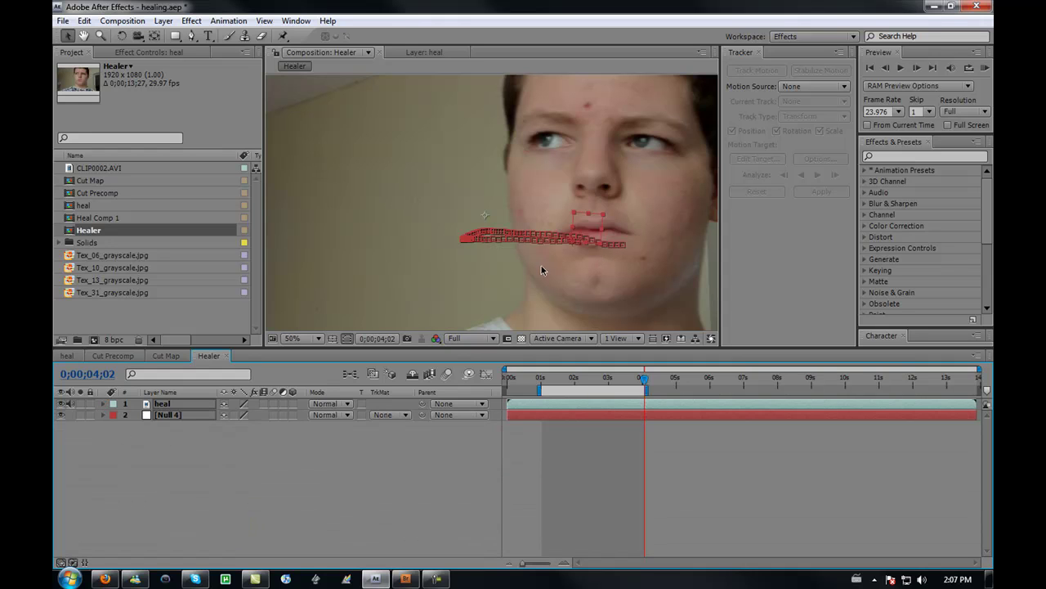
left_click_drag(645, 381, 564, 383)
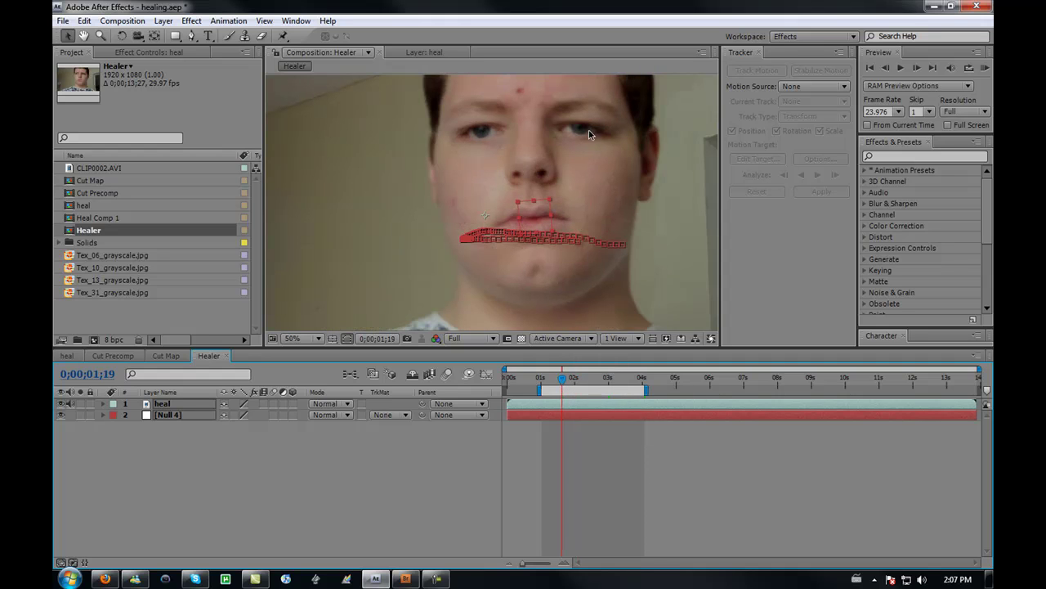
Step: Add the Tex_31_grayscale.jpg crack texture to the Healer composition
left_click(114, 280)
left_click(110, 293)
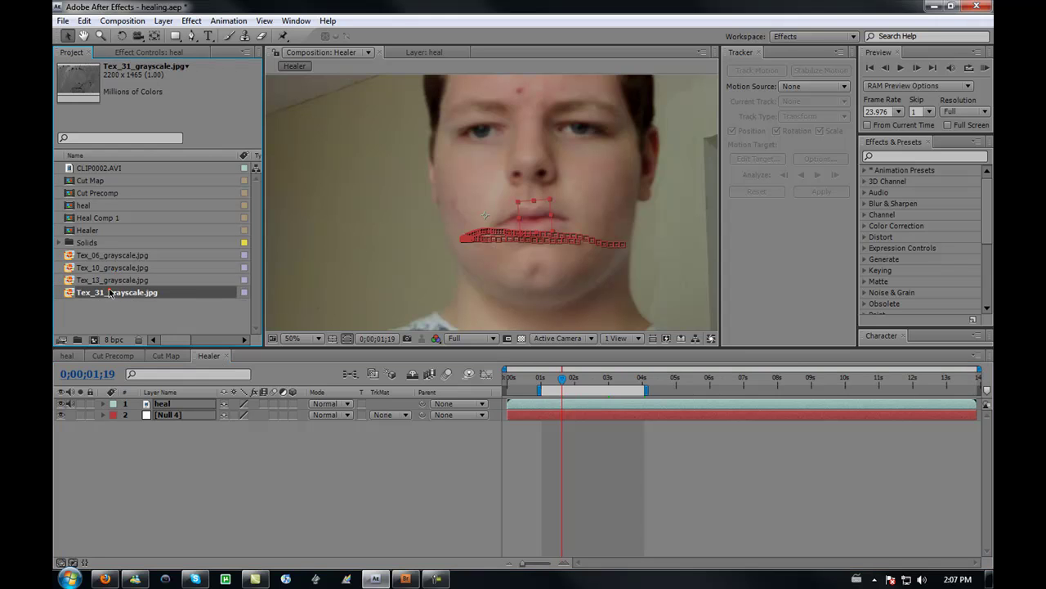
left_click_drag(131, 296, 538, 233)
key("comma")
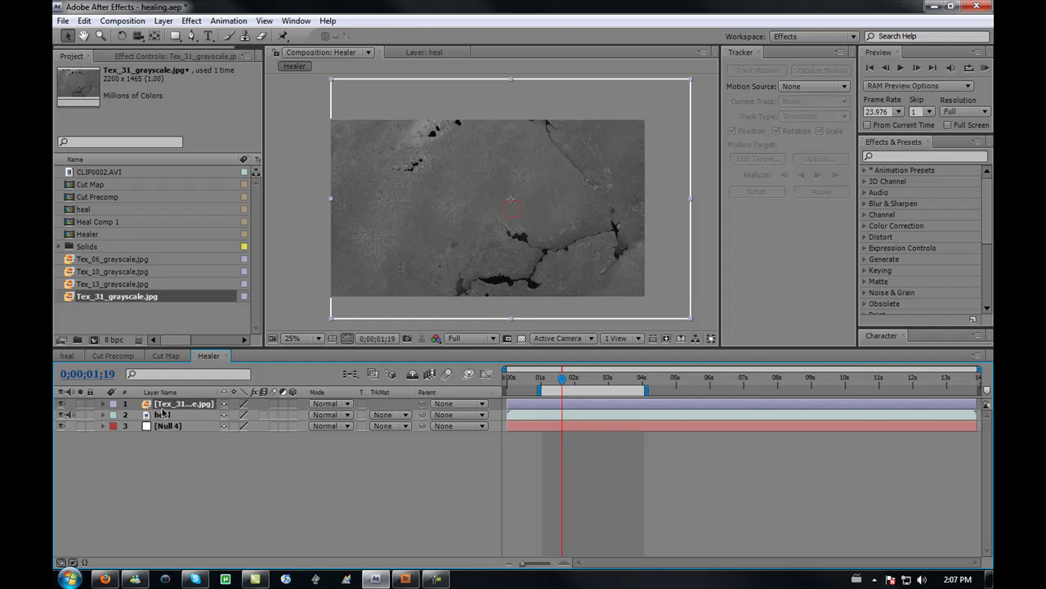
Step: Scale the texture to 53%, set it to Overlay, and nudge it up and right
key("s")
left_click(232, 416)
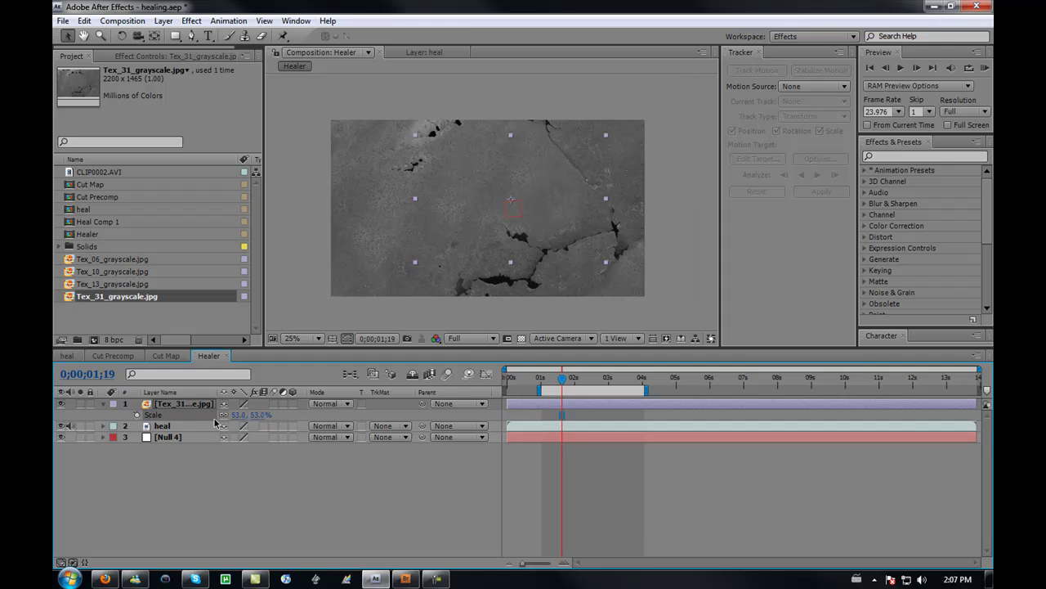
type("53")
key("Return")
scroll(572, 180, "up", 2)
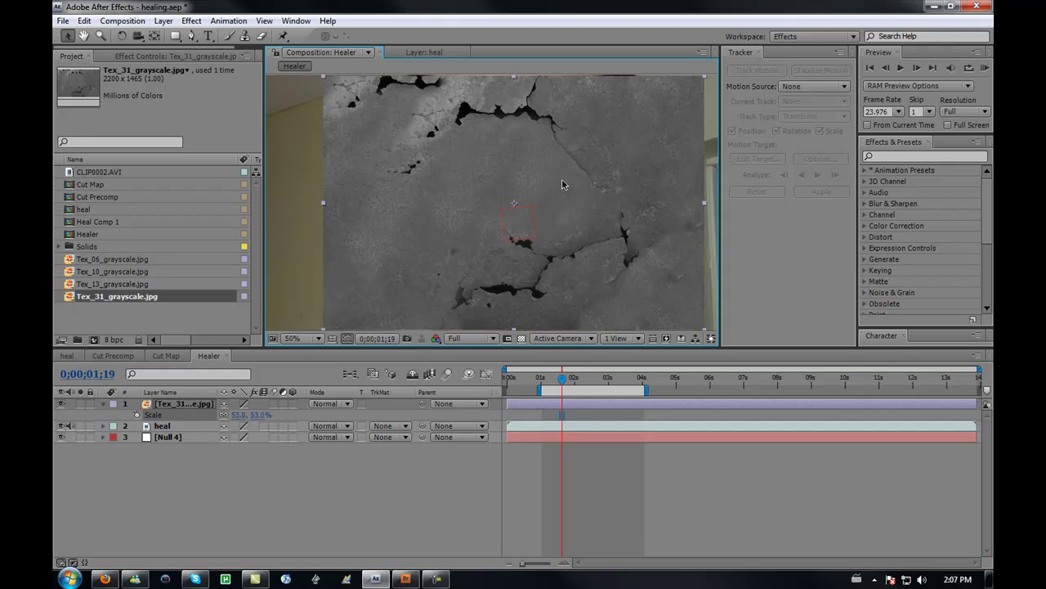
left_click(325, 404)
left_click(350, 264)
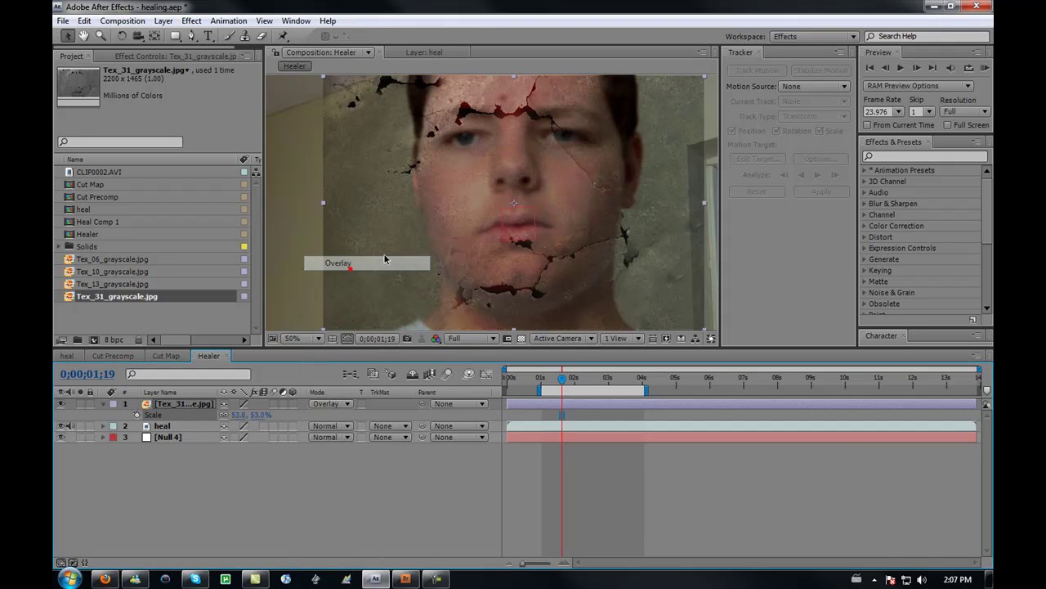
left_click_drag(530, 243, 539, 212)
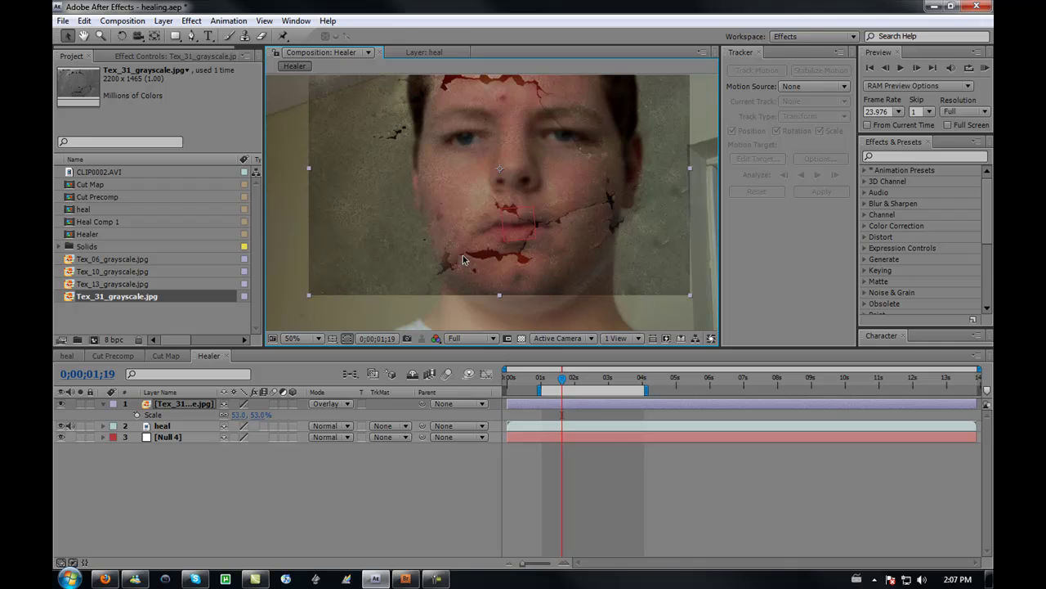
Step: Pre-compose the crack texture layer as catmap, moving all attributes into it
left_click(180, 406)
left_click(162, 20)
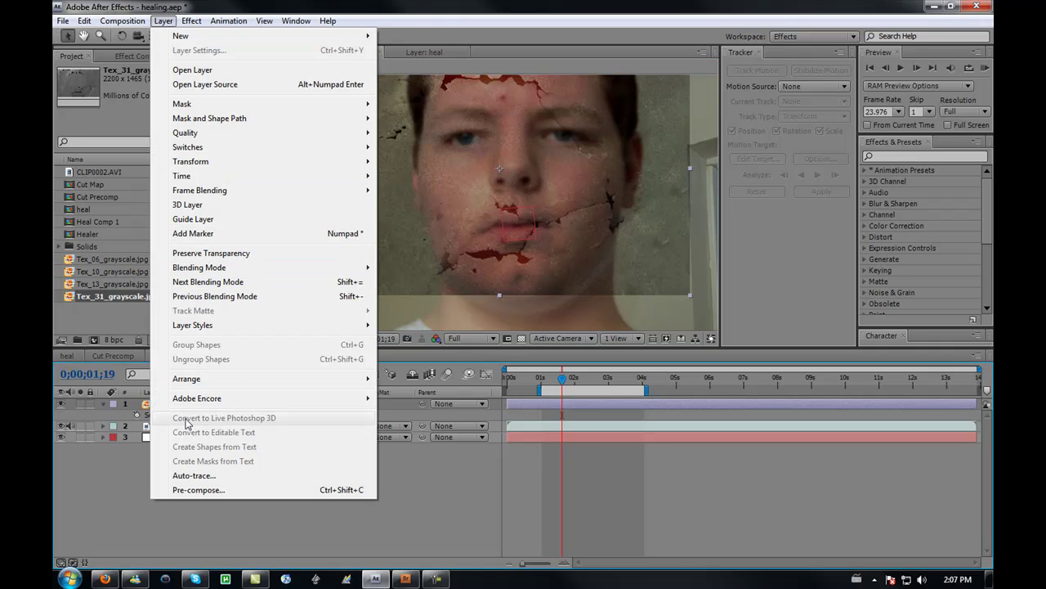
left_click(196, 491)
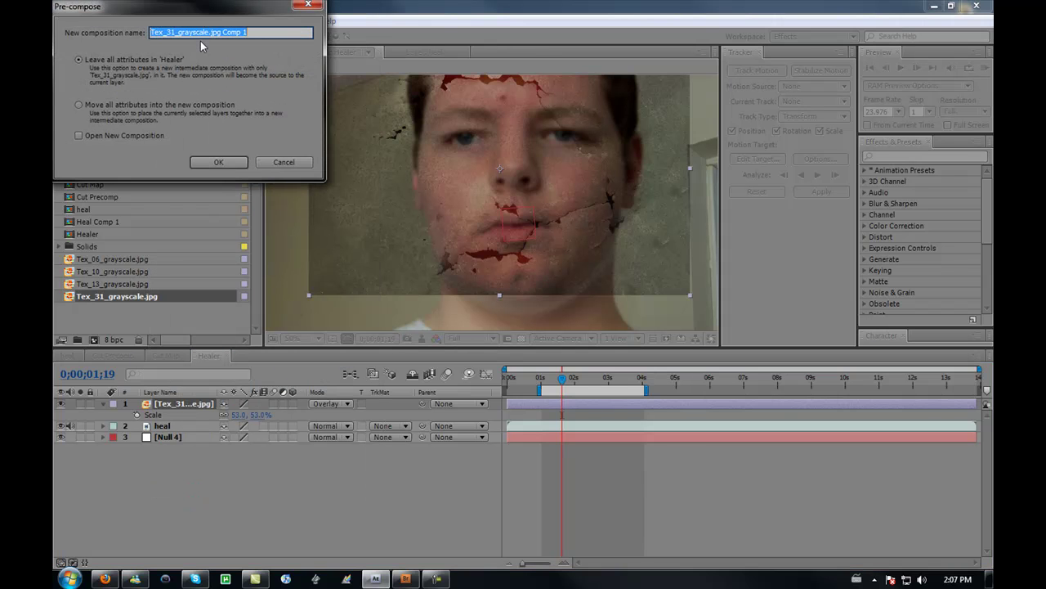
type("catmap")
left_click(106, 106)
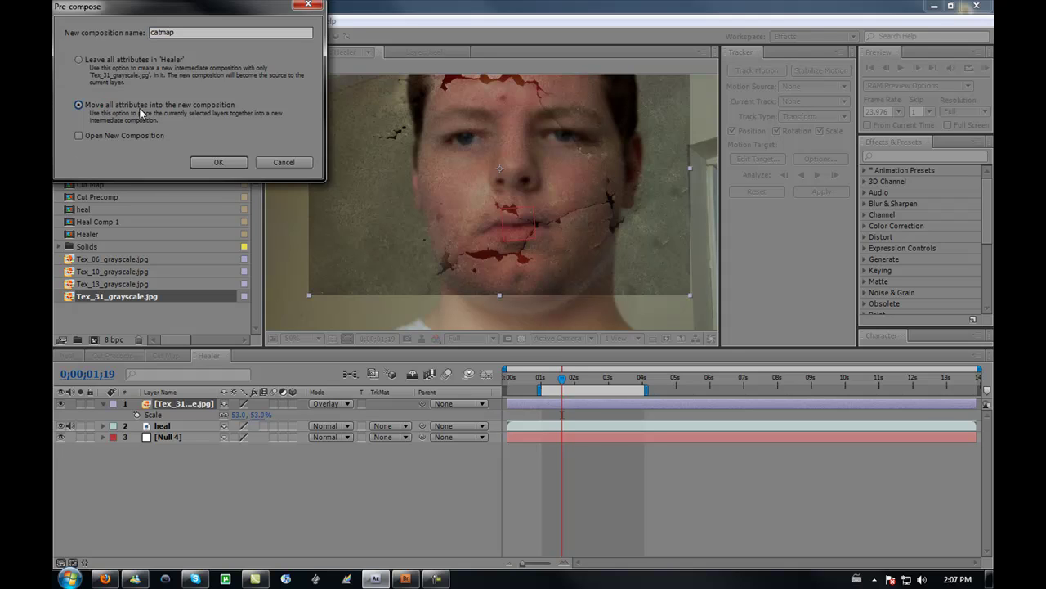
left_click(227, 165)
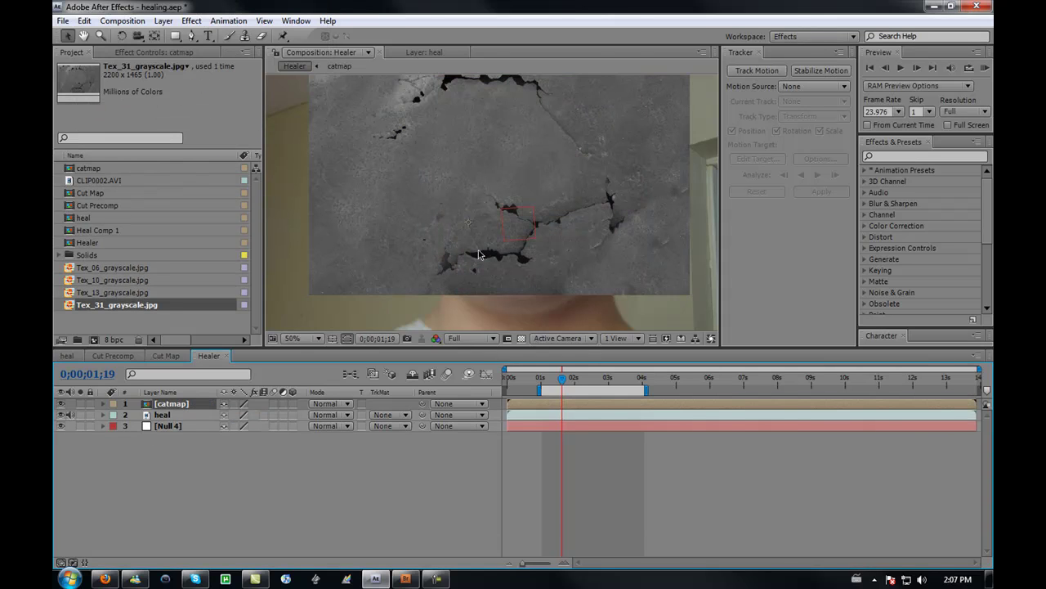
Step: Inside catmap, create a new white solid layer
double_click(171, 404)
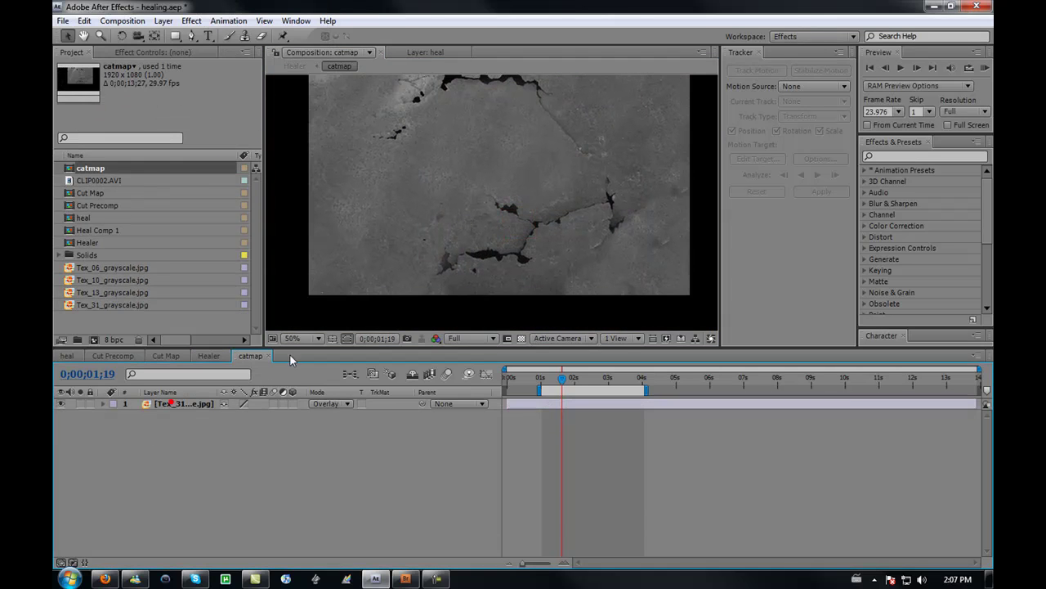
scroll(385, 220, "down", 2)
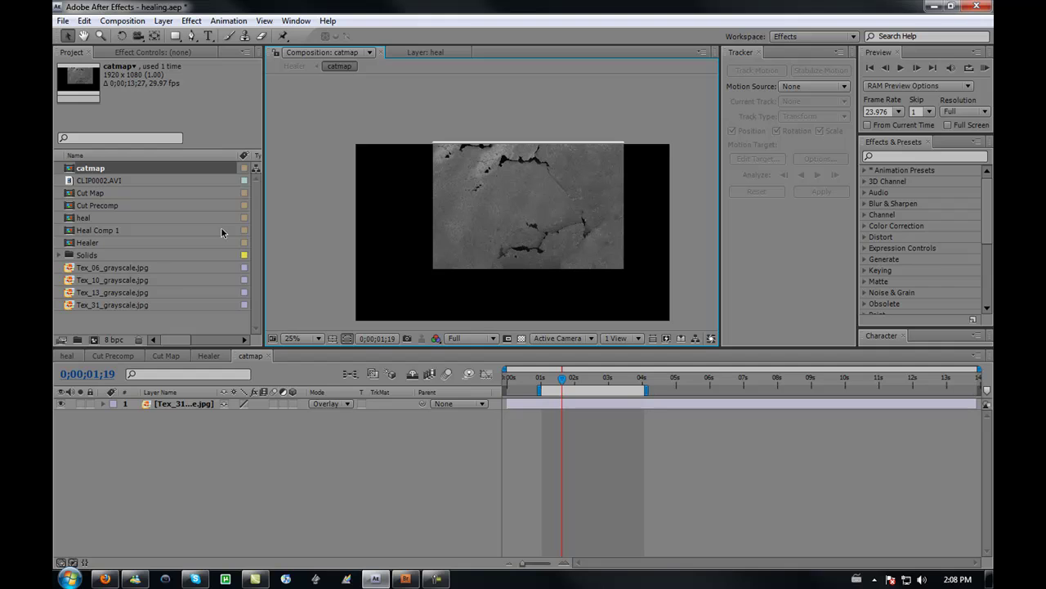
right_click(175, 448)
left_click(239, 442)
left_click(415, 478)
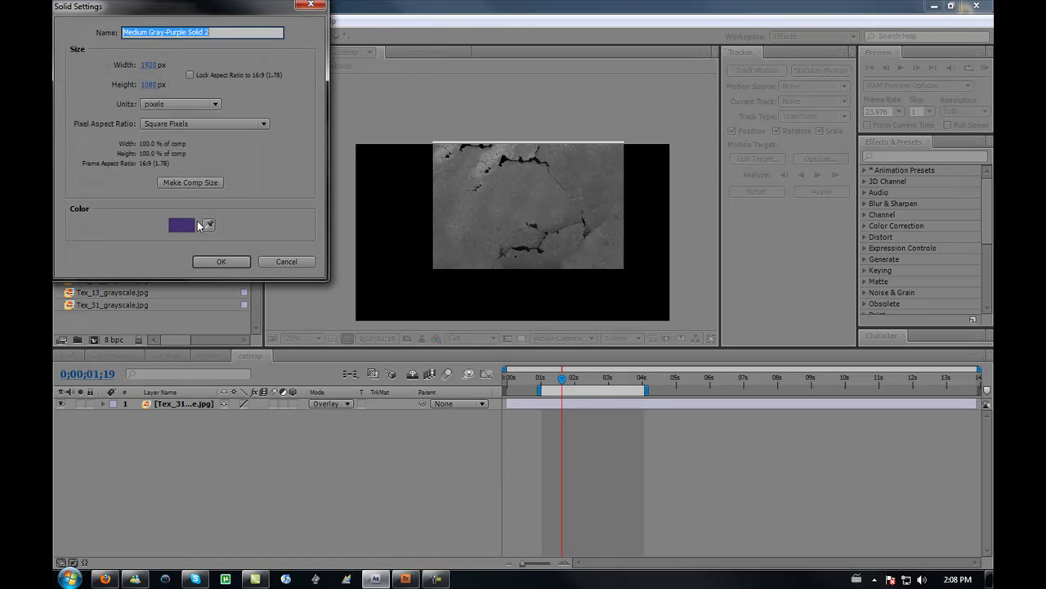
left_click(188, 224)
left_click(70, 31)
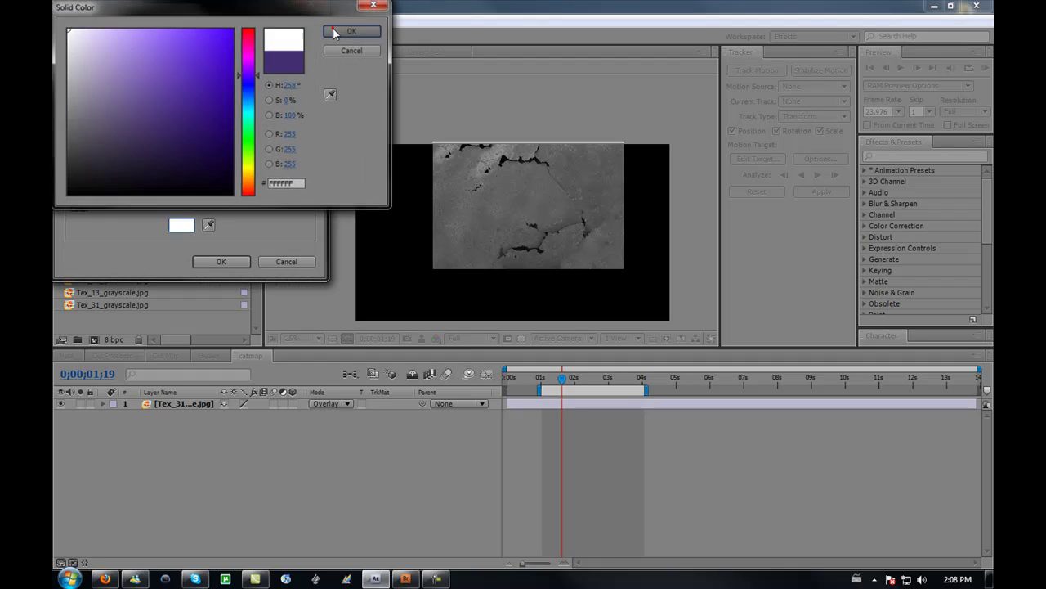
left_click(329, 33)
left_click(221, 262)
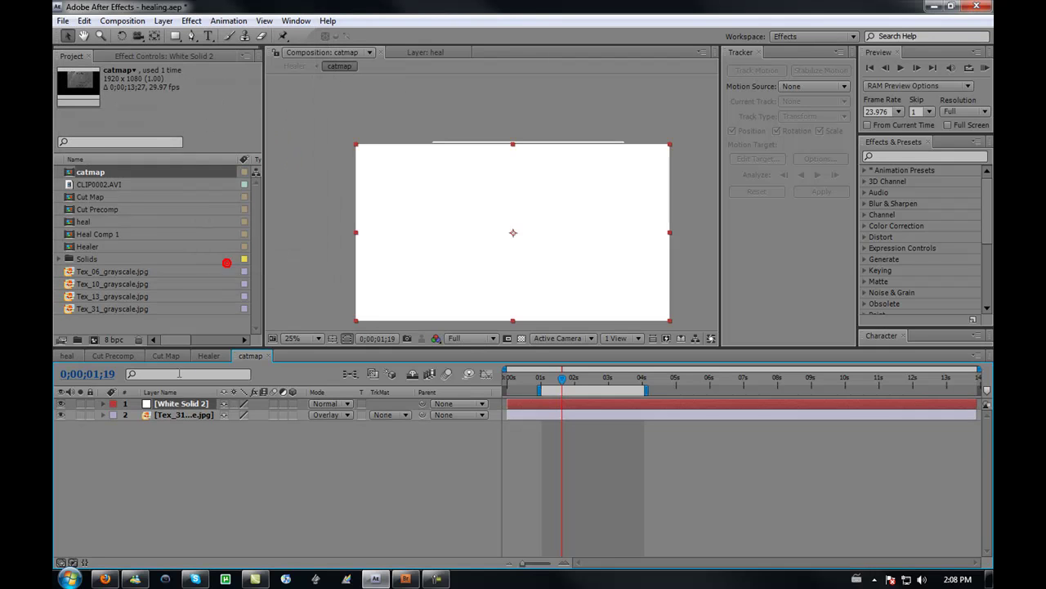
Step: Move the white solid below Tex_31 and set the texture's blend mode back to Normal
left_click_drag(180, 403, 178, 440)
left_click(197, 404)
left_click(347, 404)
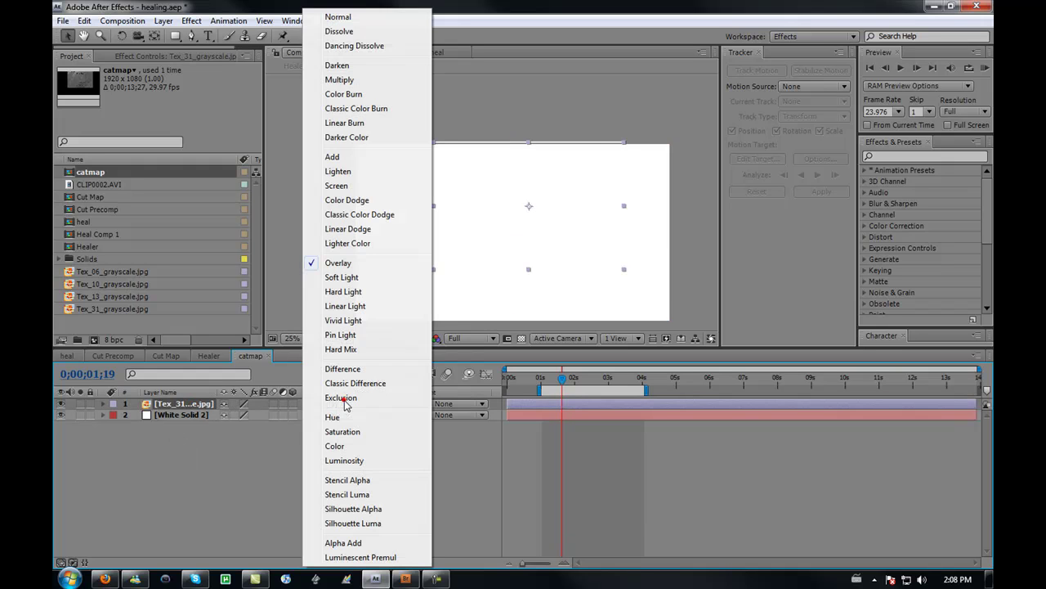
left_click(338, 16)
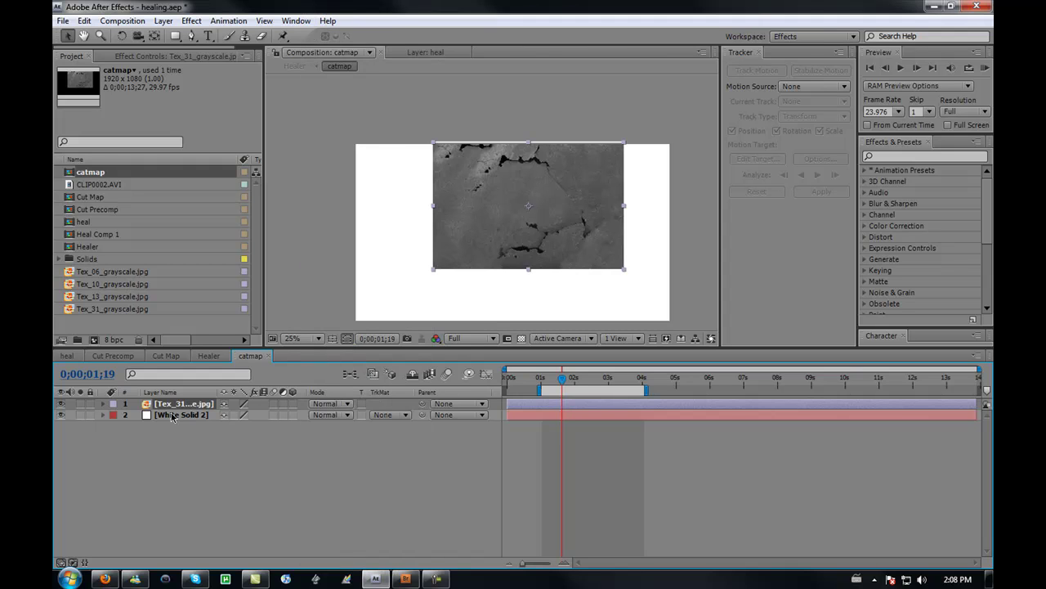
scroll(524, 185, "up", 1)
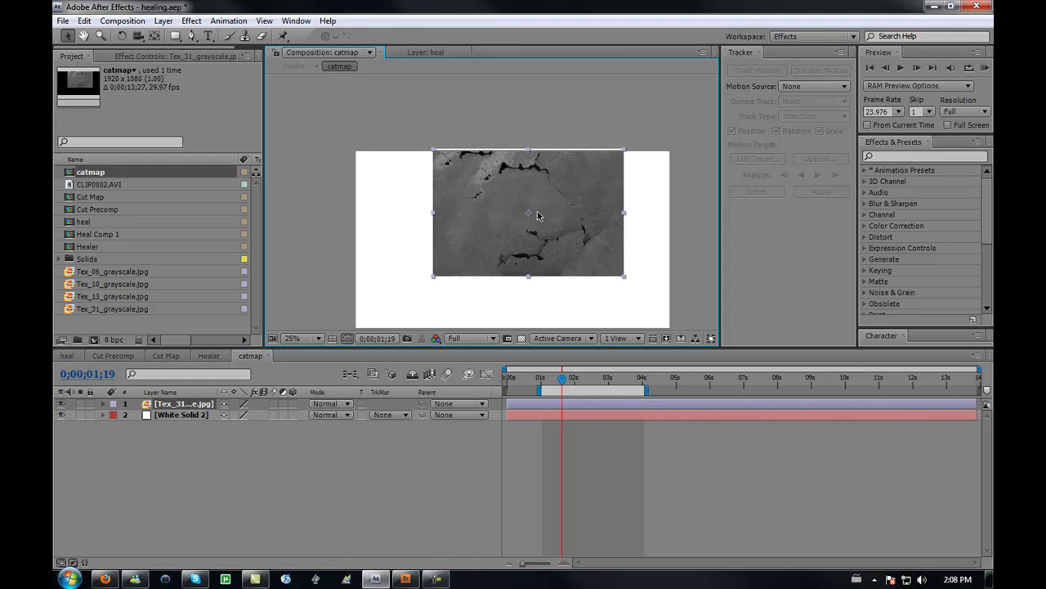
left_click(386, 414)
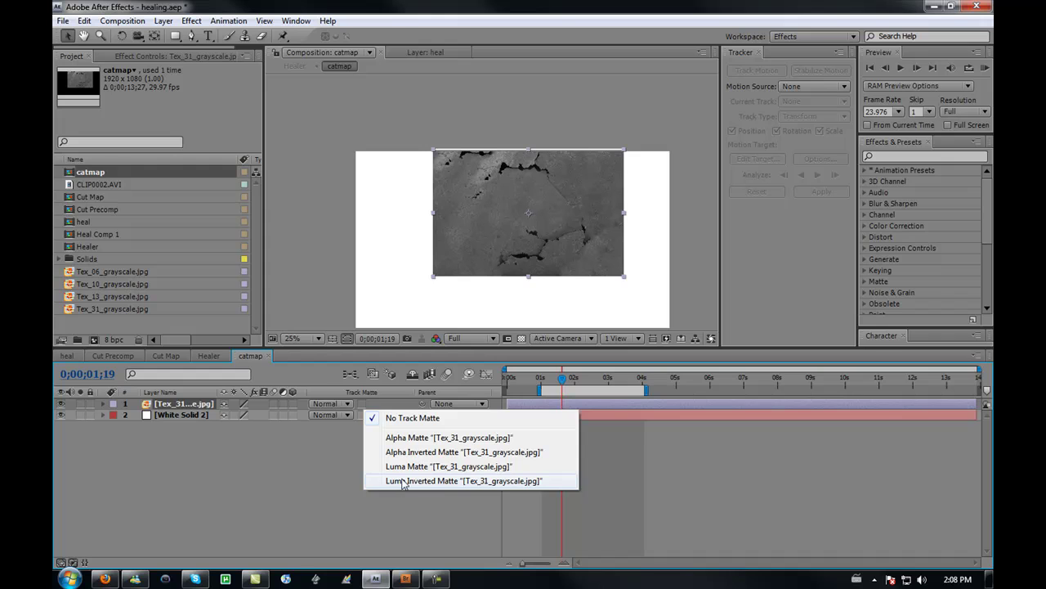
left_click(329, 478)
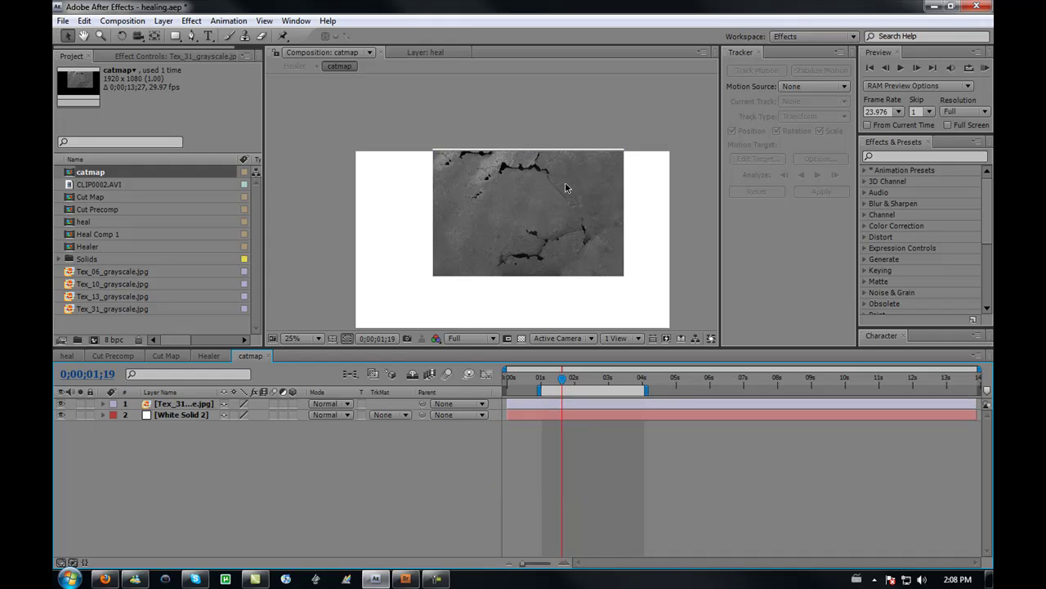
left_click(200, 402)
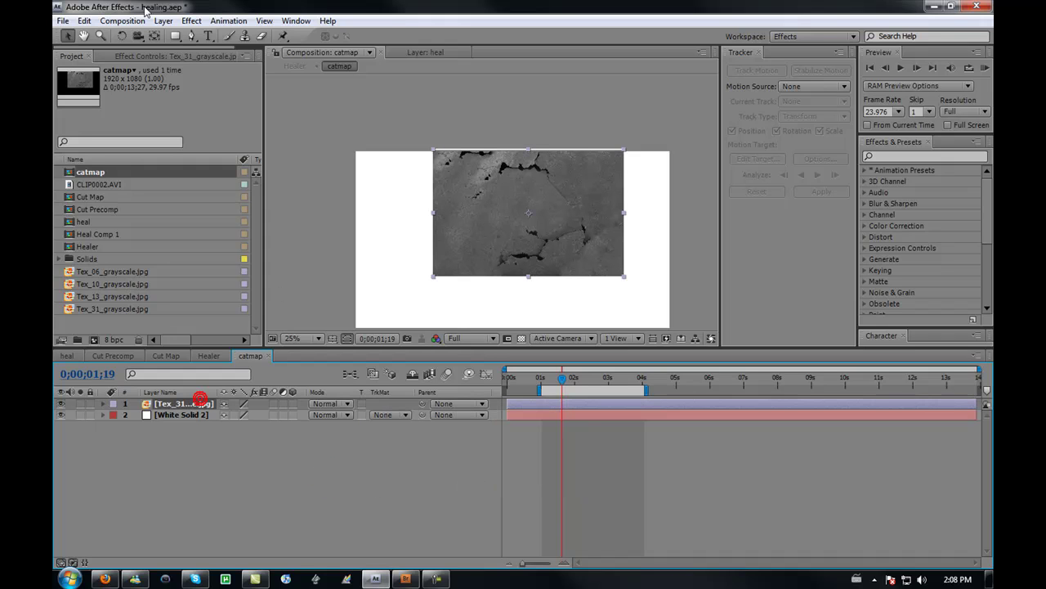
Step: Apply Curves to Tex_31_grayscale.jpg and steepen it until only black cracks on white remain
left_click(164, 56)
right_click(150, 163)
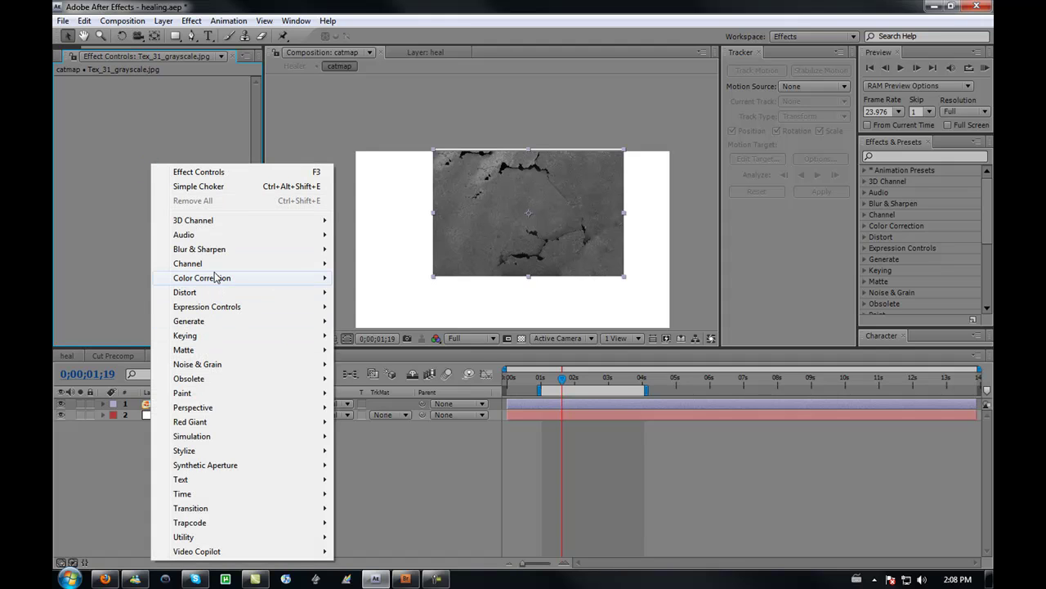
mouse_move(217, 277)
left_click(364, 406)
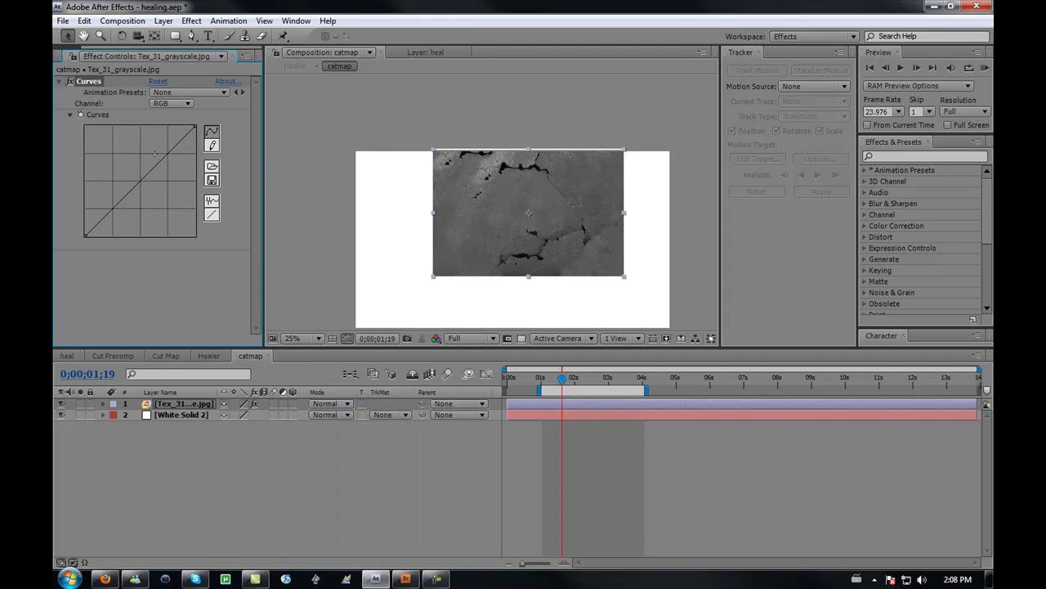
left_click_drag(155, 166, 113, 149)
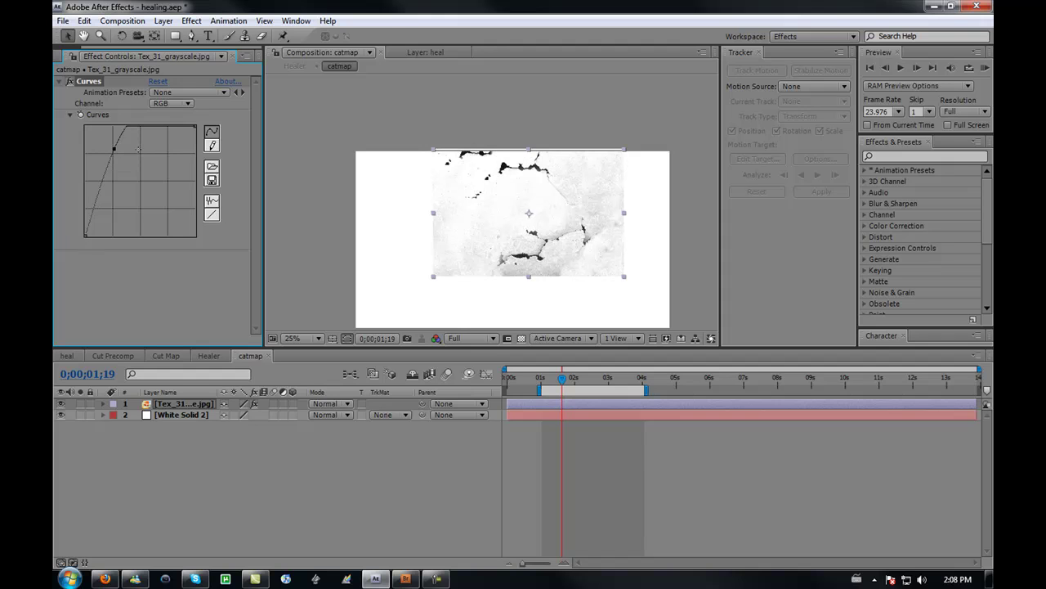
left_click_drag(114, 149, 108, 140)
left_click_drag(91, 214, 103, 216)
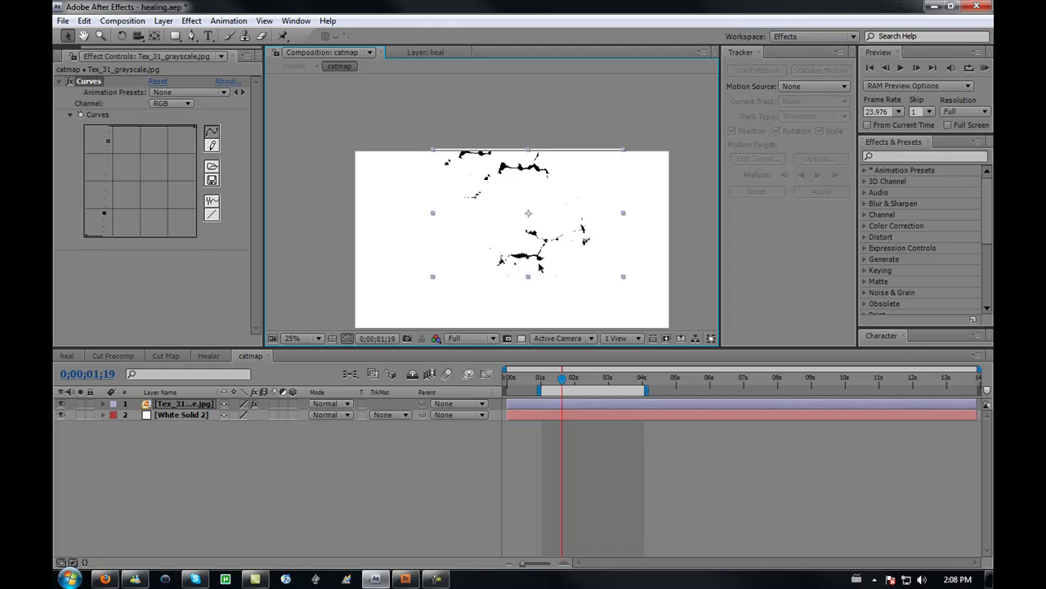
scroll(506, 237, "up", 1)
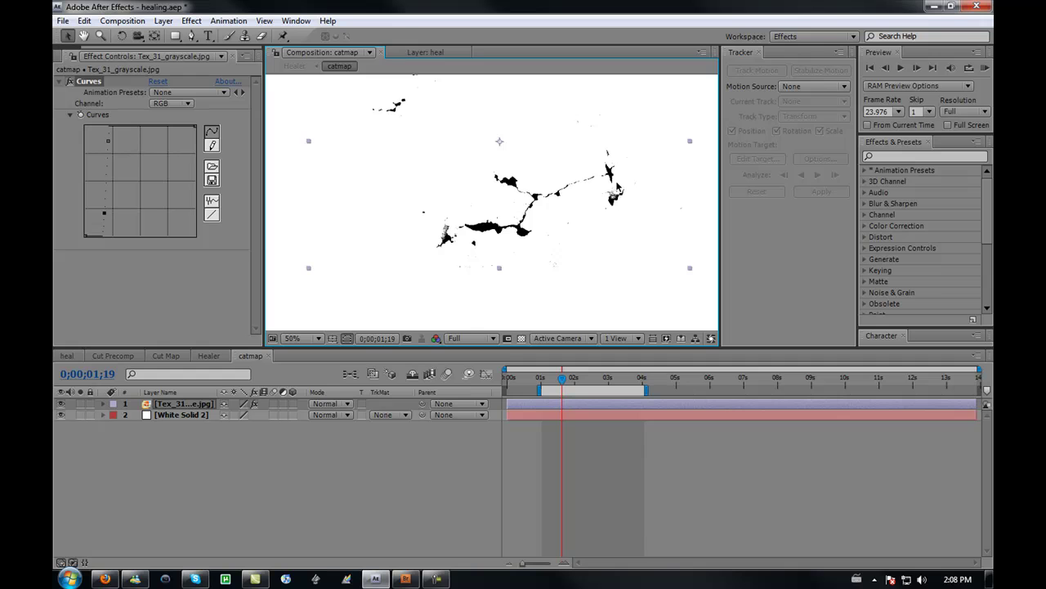
scroll(607, 217, "down", 2)
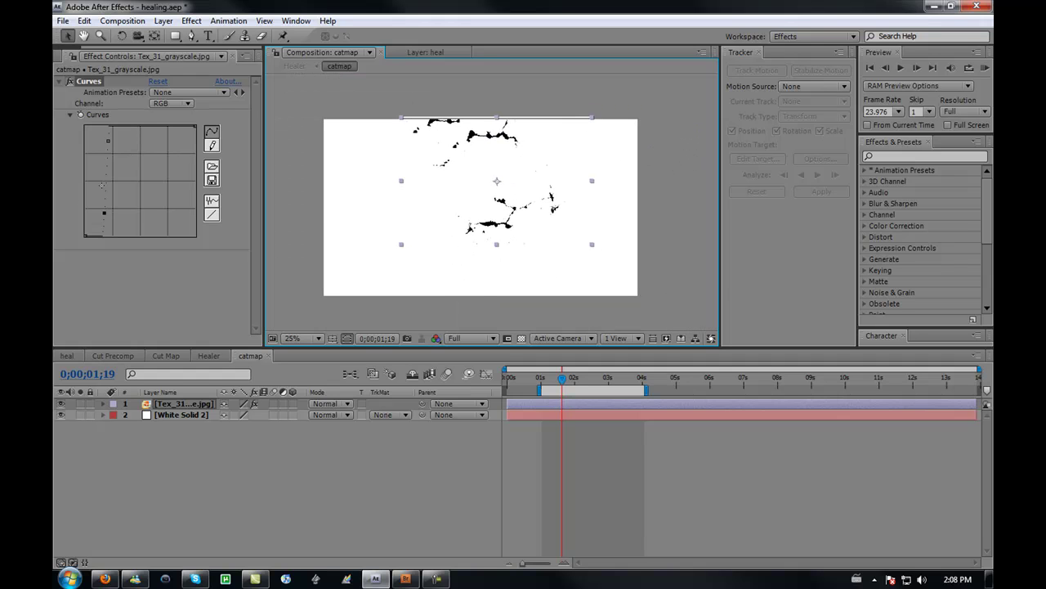
Step: Set the white solid's track matte to Luma Inverted using the crack texture
left_click(181, 415)
left_click(391, 414)
left_click(401, 481)
scroll(476, 243, "up", 1)
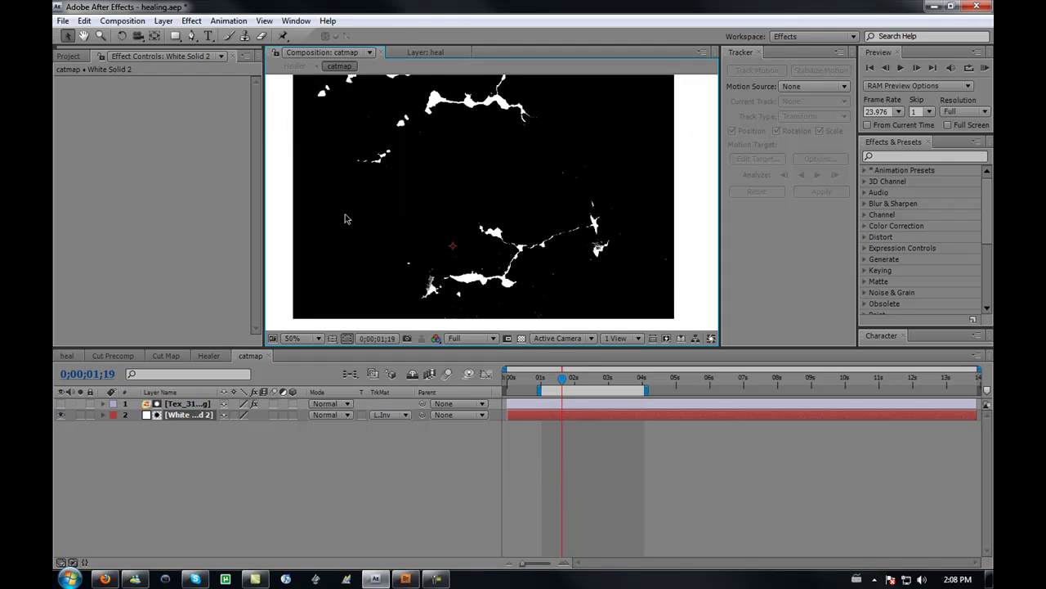
Step: Draw a closed mask around the mouth-area cracks, then view the result in Healer
left_click(193, 36)
left_click(618, 267)
left_click(637, 220)
left_click(631, 204)
left_click(595, 205)
left_click(555, 226)
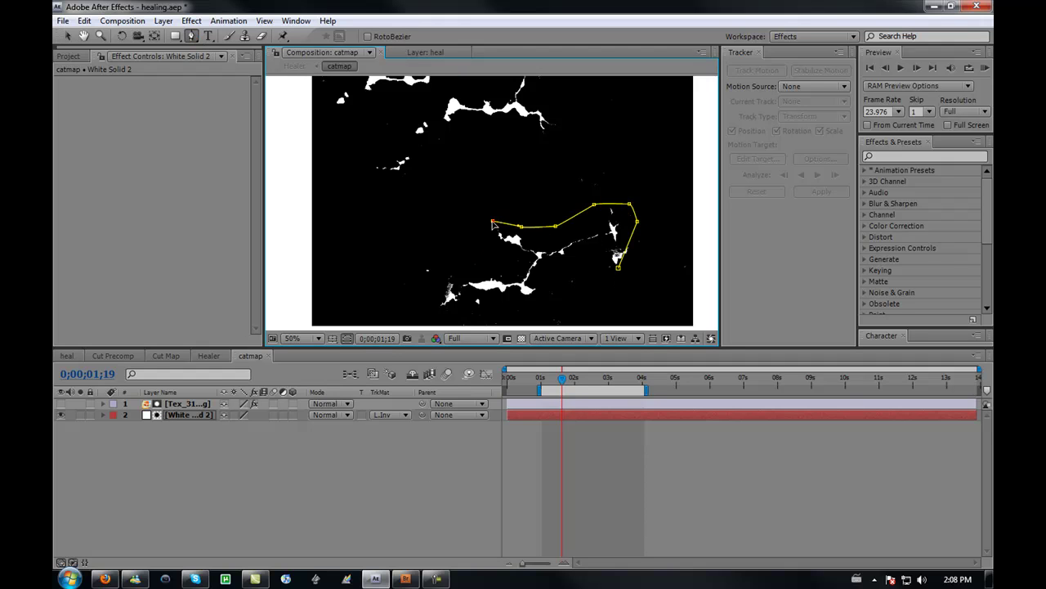
left_click(481, 242)
left_click(496, 260)
left_click(464, 274)
left_click(464, 290)
left_click(491, 299)
left_click(527, 306)
left_click(558, 295)
left_click(563, 266)
left_click(590, 264)
left_click(618, 268)
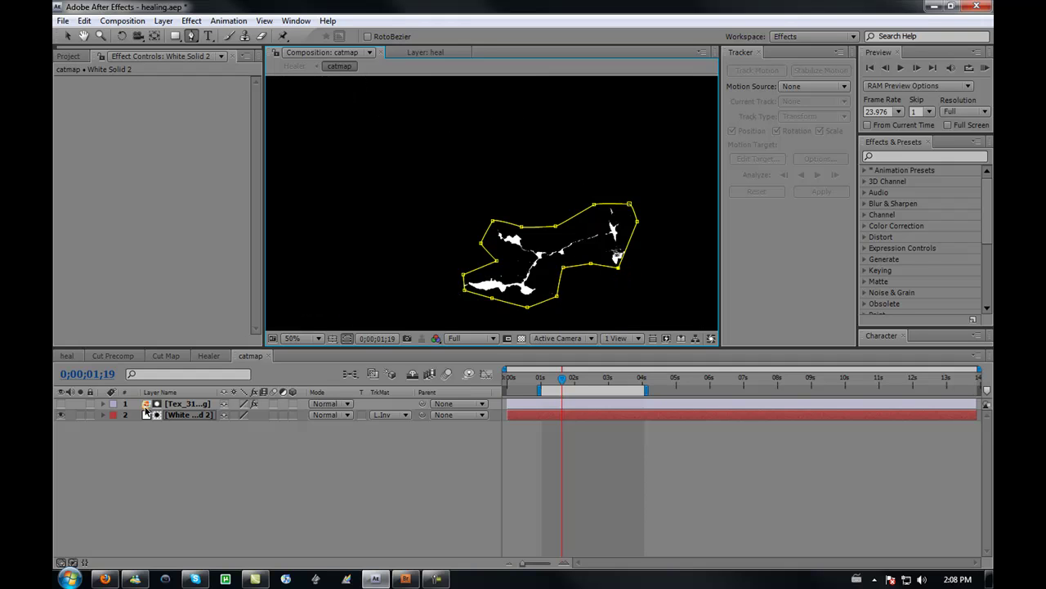
left_click(208, 356)
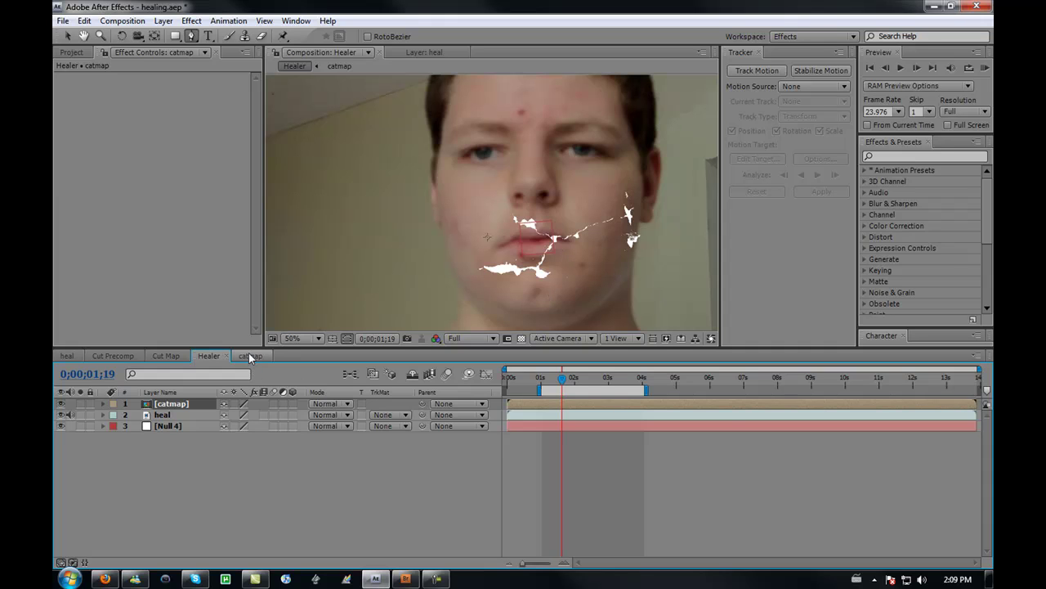
Step: Move the heal layer below Null 4 in Healer and copy it
left_click(175, 417)
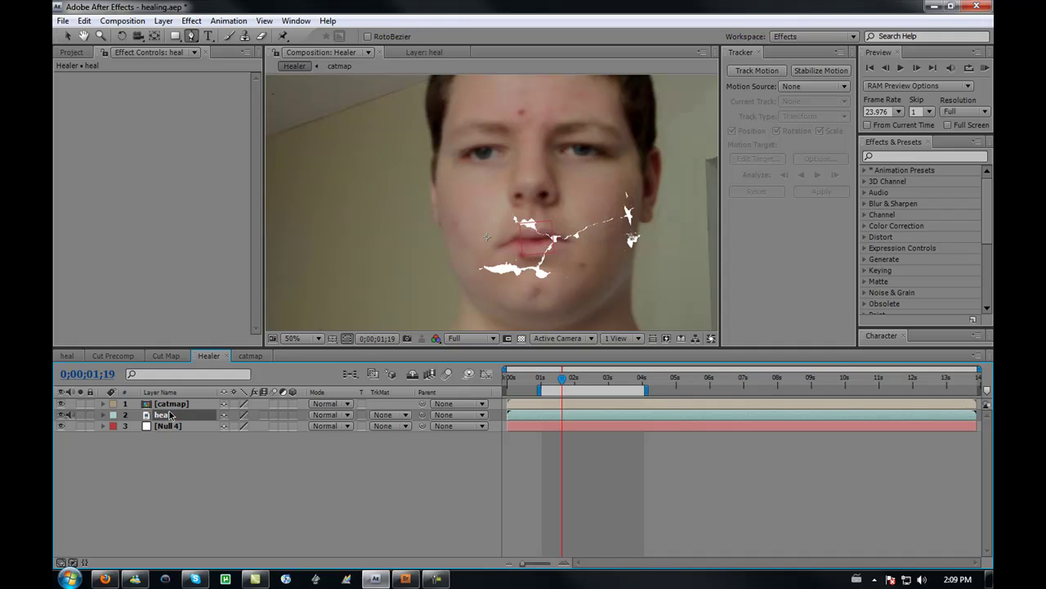
mouse_move(170, 417)
left_mouse_down()
mouse_move(168, 450)
mouse_move(169, 429)
left_mouse_up()
right_click(170, 429)
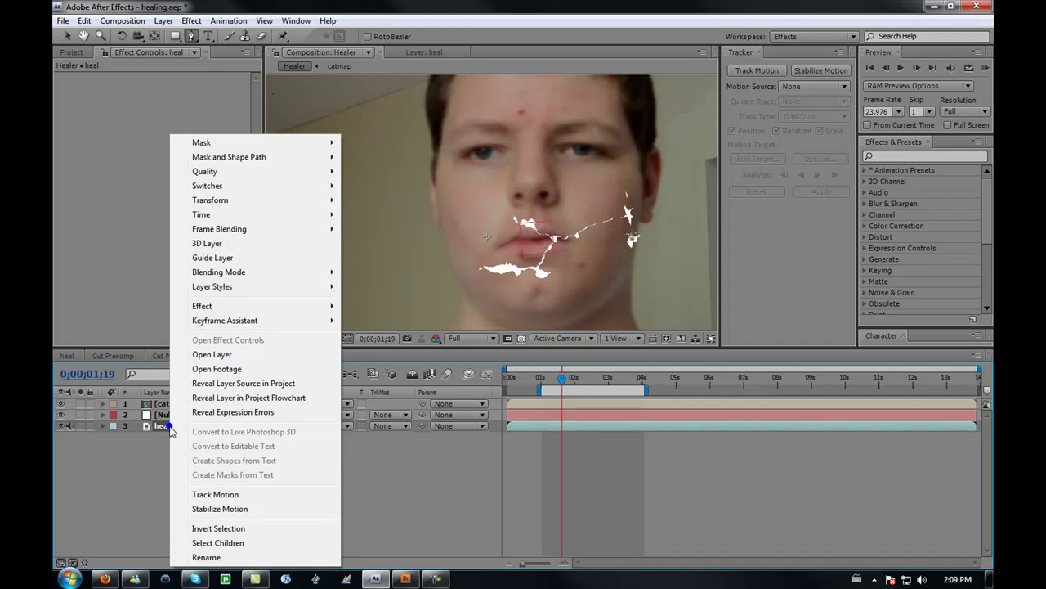
left_click(147, 429)
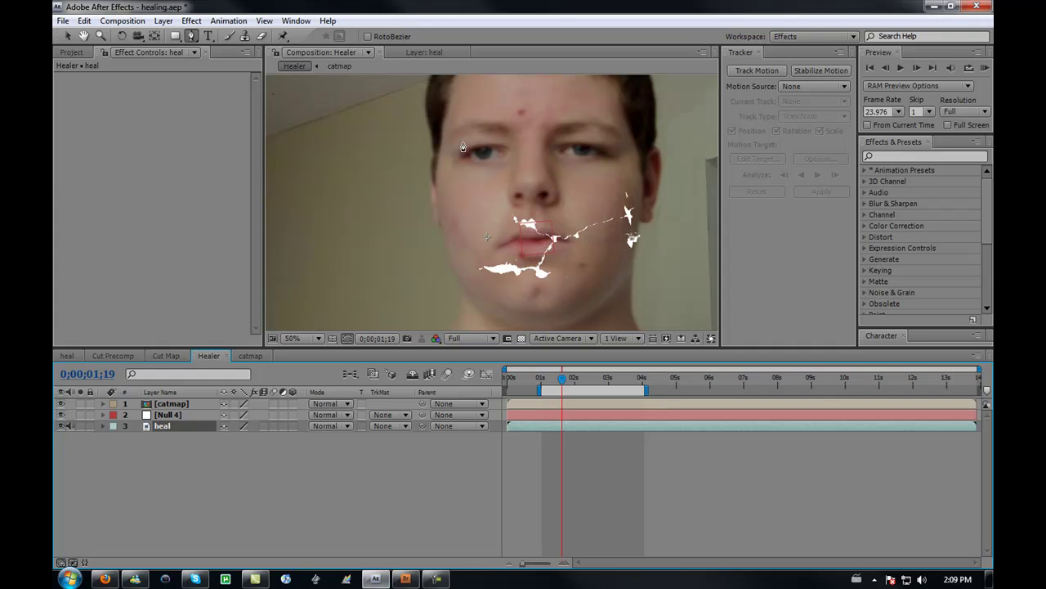
left_click(68, 37)
left_click(66, 22)
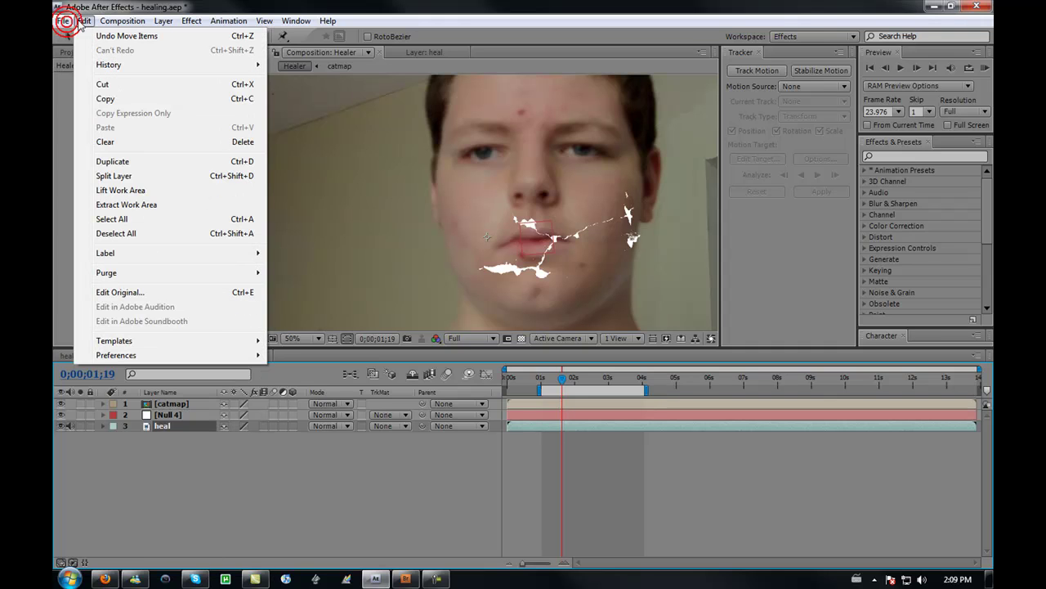
left_click(119, 101)
Step: Paste heal into catmap at the bottom of the stack and make it a guide layer
left_click(250, 356)
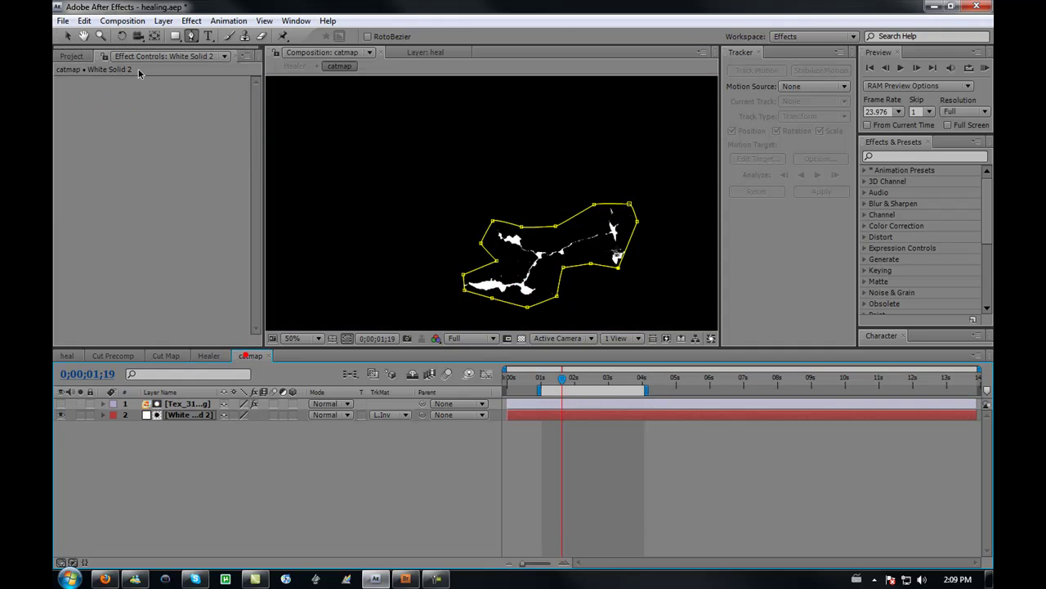
right_click(180, 436)
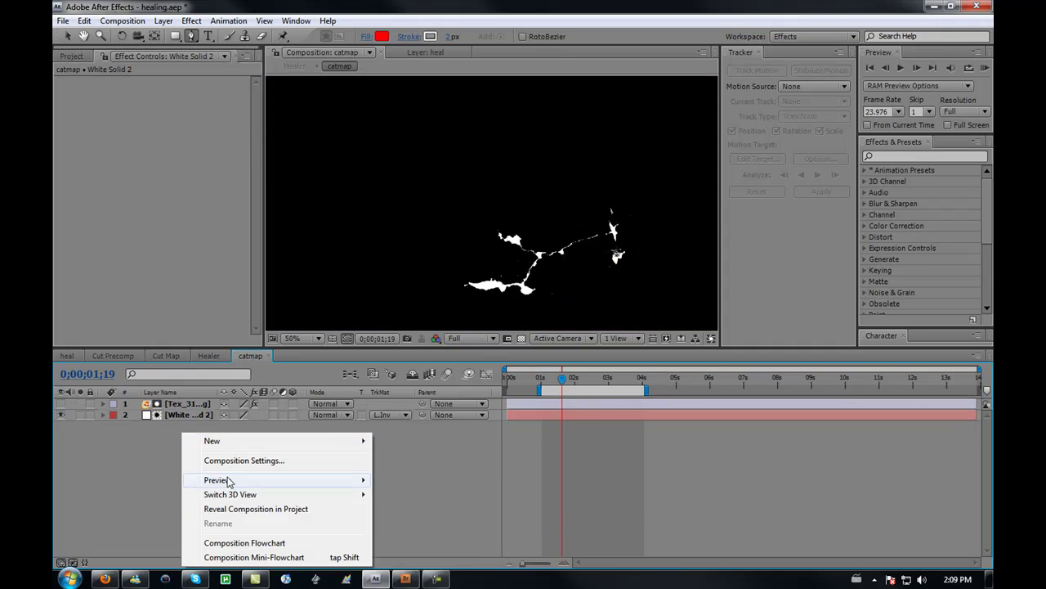
left_click(156, 440)
key("ctrl+v")
left_click_drag(185, 404, 185, 449)
right_click(183, 426)
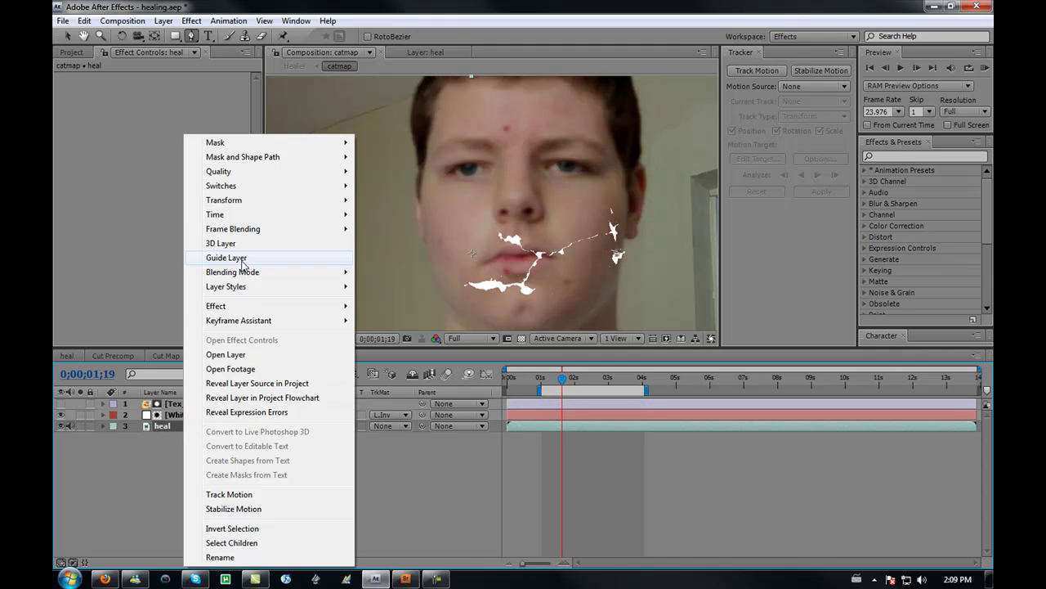
left_click(245, 259)
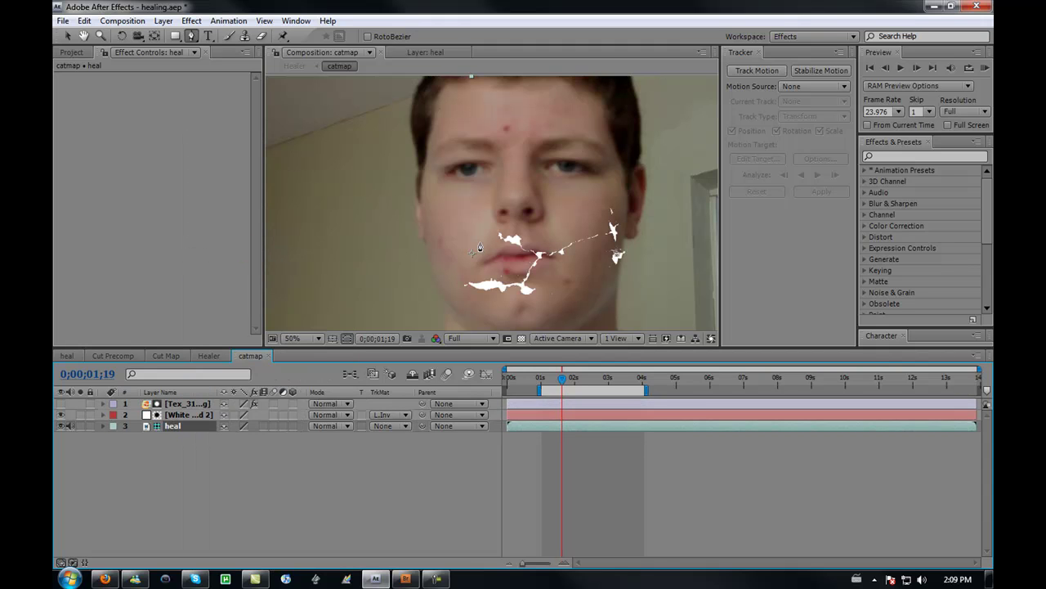
left_click(208, 355)
left_click(250, 355)
scroll(449, 268, "down", 1)
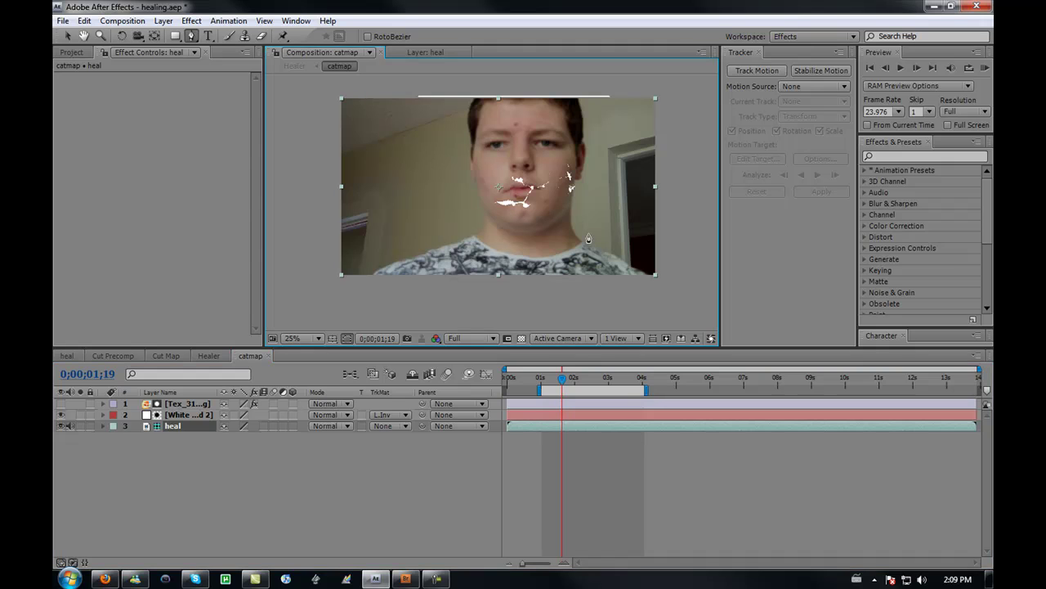
Step: Duplicate the Null 4 layer in the Healer composition
left_click(208, 355)
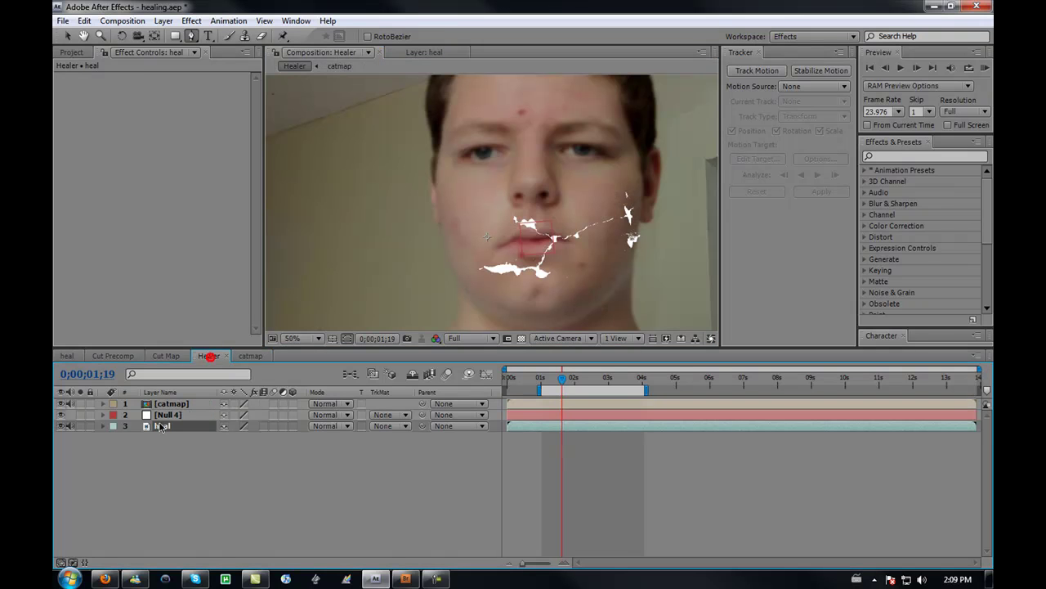
left_click(187, 405)
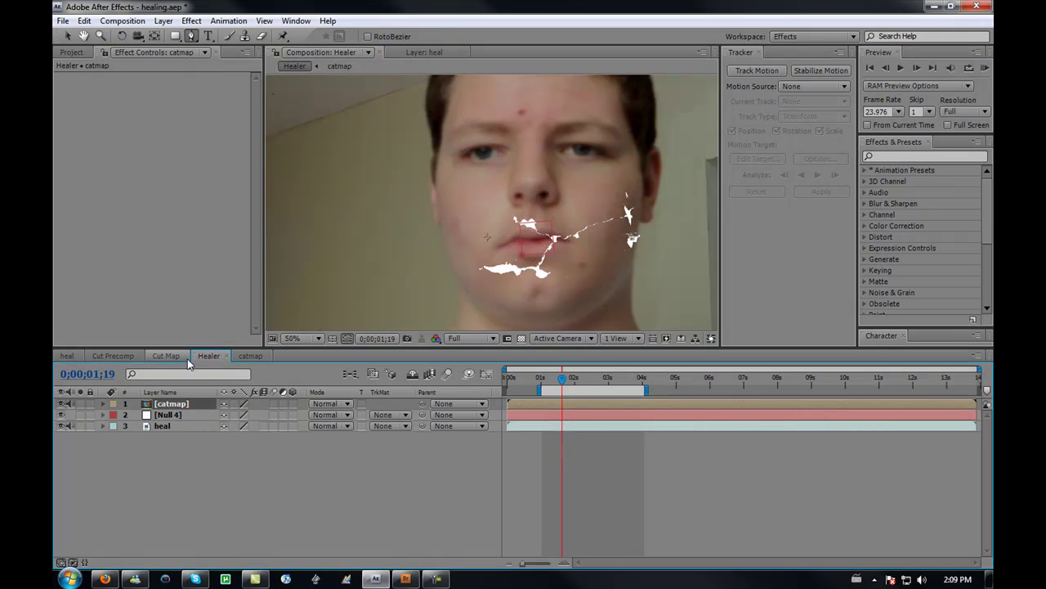
left_click(194, 415)
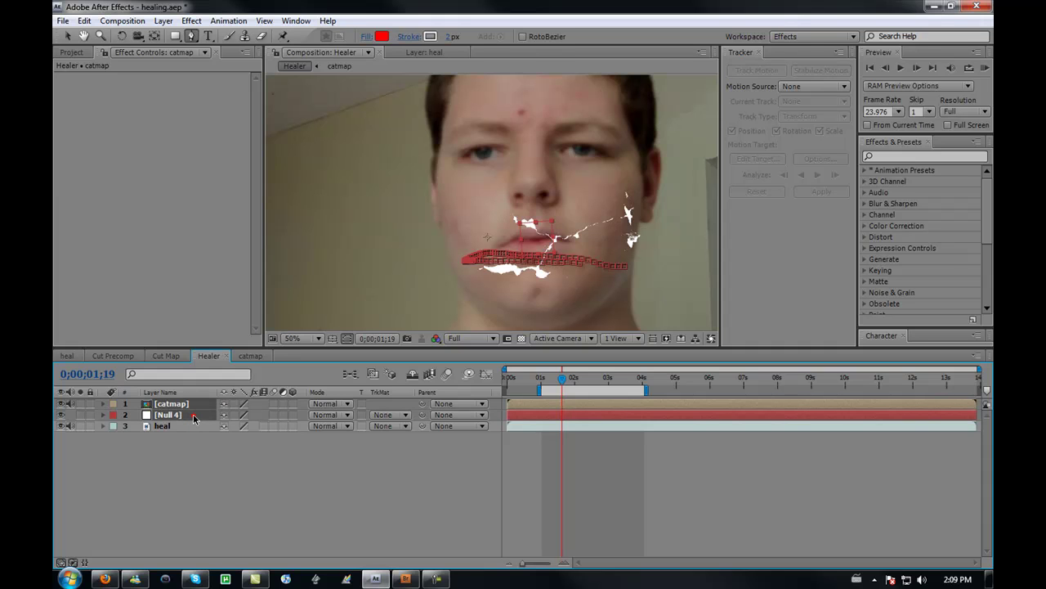
left_click(193, 450)
left_click(176, 415)
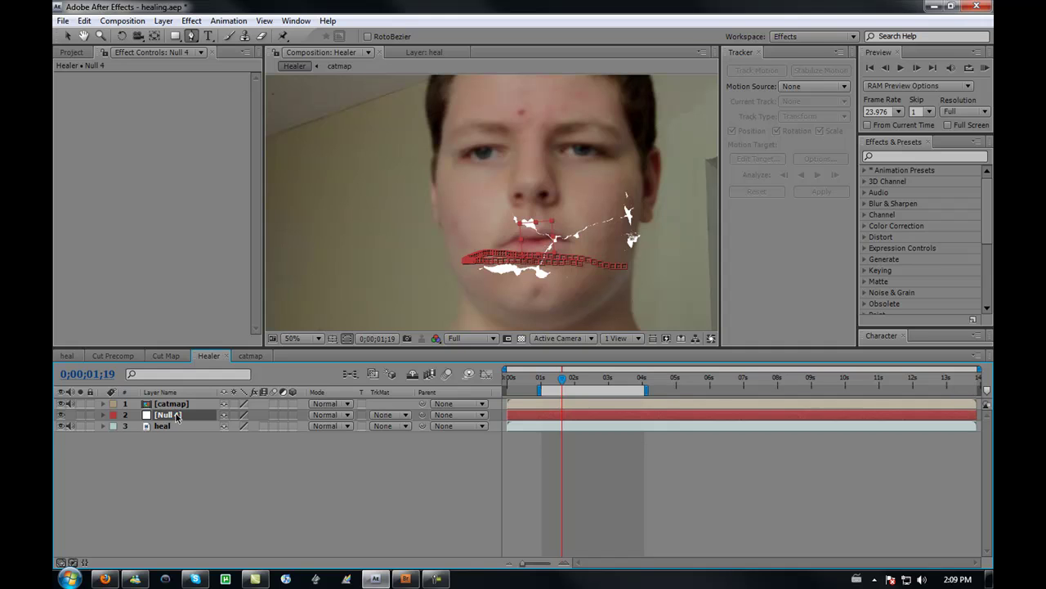
key("ctrl+d")
Step: Pre-compose catmap and one Null 4 into a new composition named Cut percomp
left_click(201, 404)
left_click(194, 415, "ctrl")
left_click(164, 21)
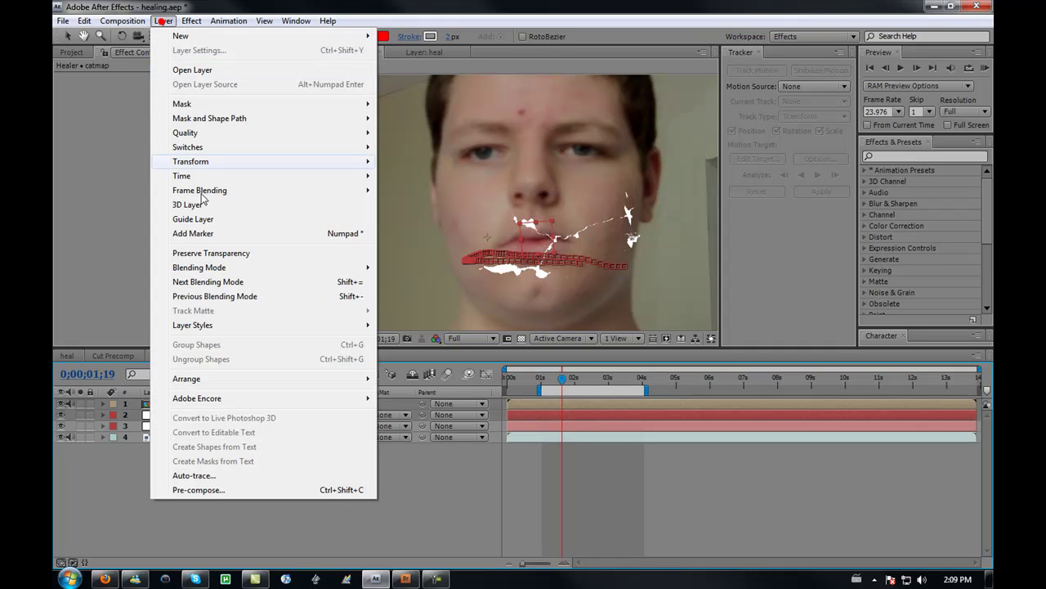
left_click(196, 490)
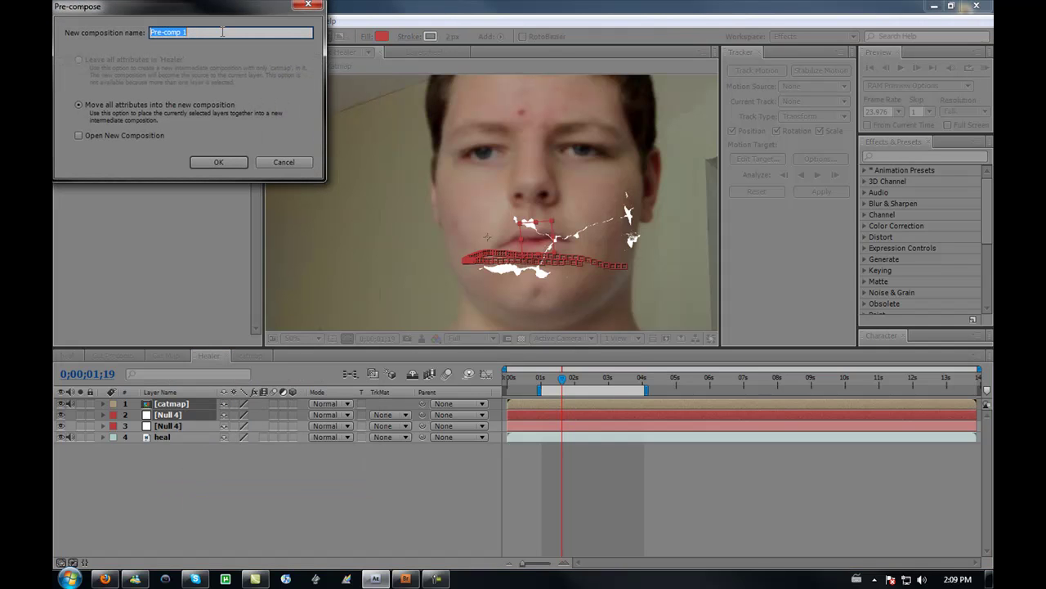
type("Cut pe")
left_click(216, 160)
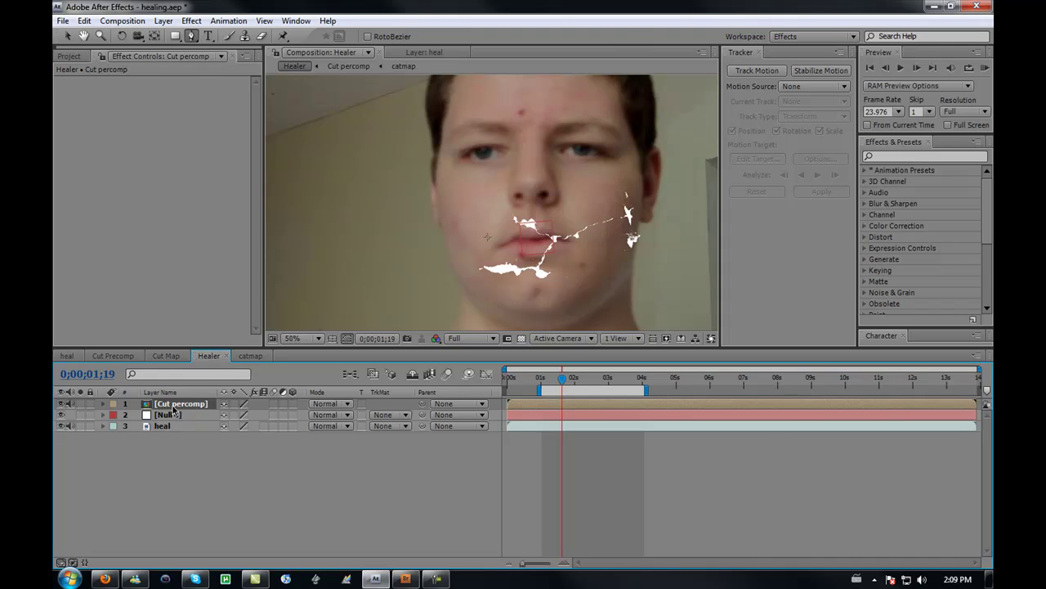
Step: Open Cut percomp and paste the heal footage at the bottom of its layers
double_click(172, 405)
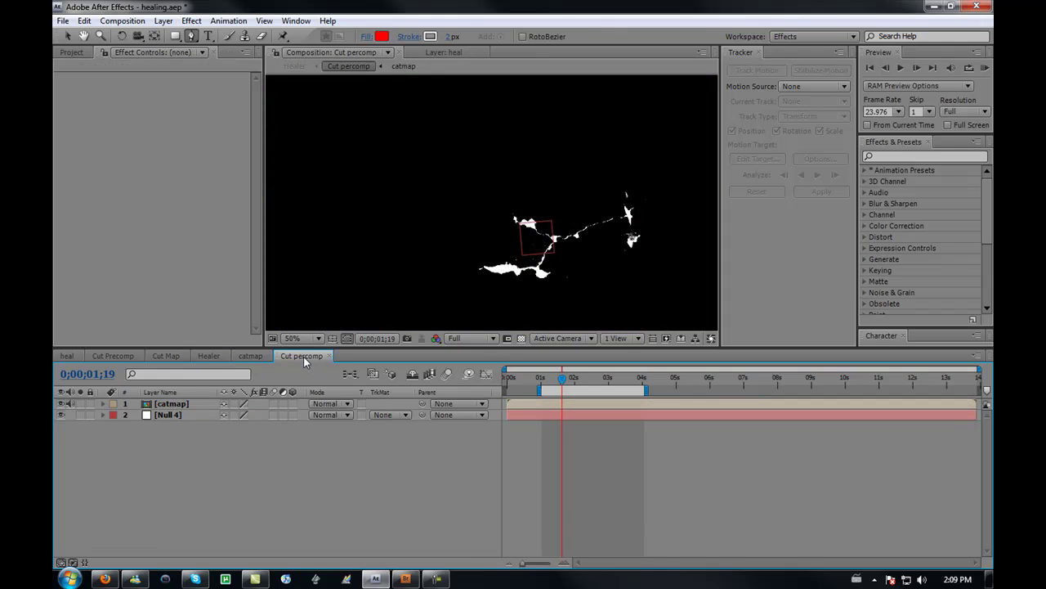
left_click_drag(302, 357, 260, 357)
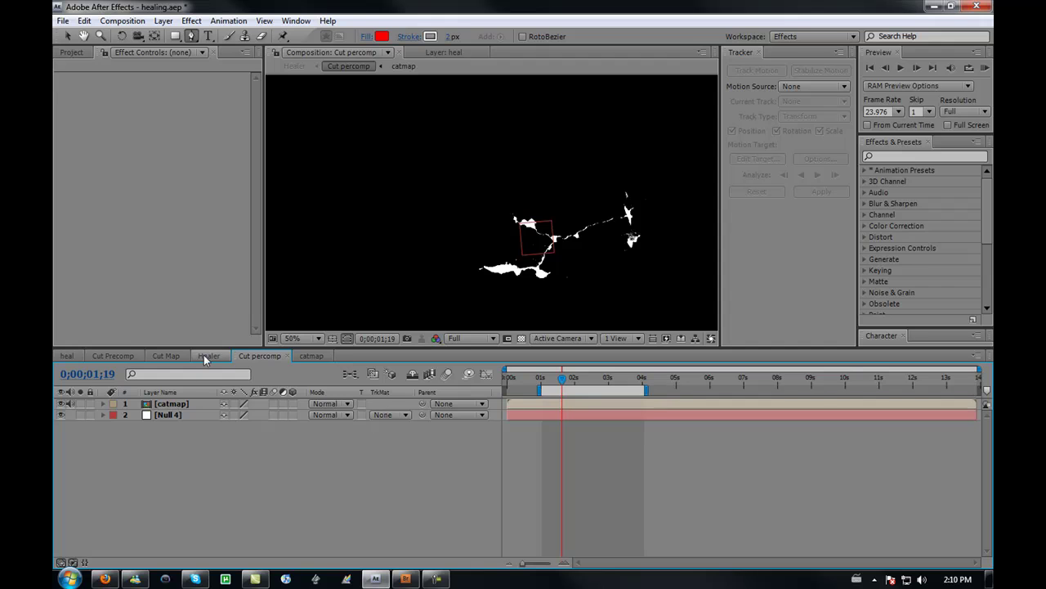
key("ctrl+v")
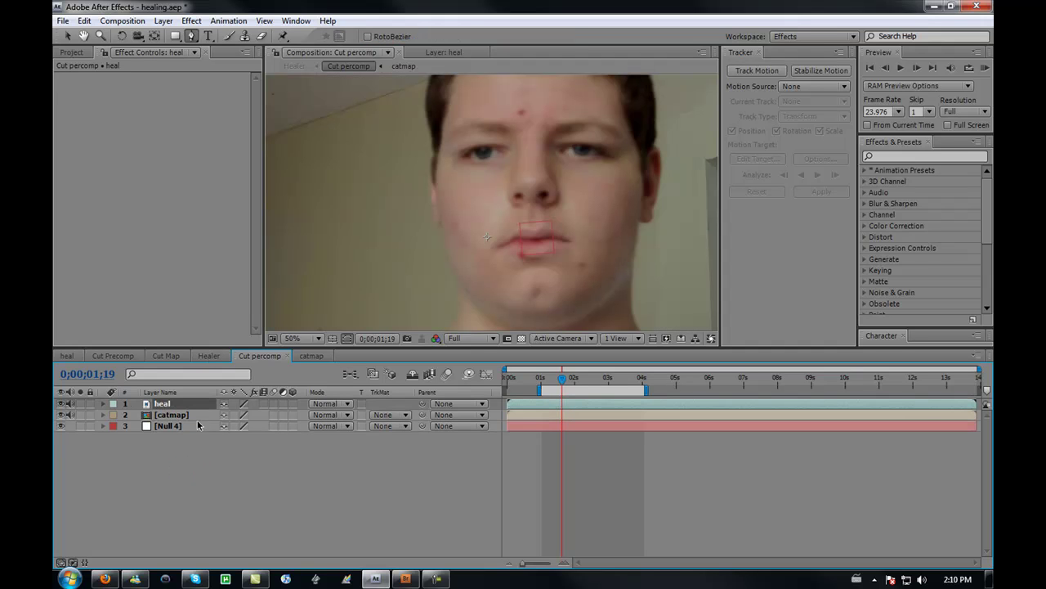
left_click_drag(196, 410, 194, 418)
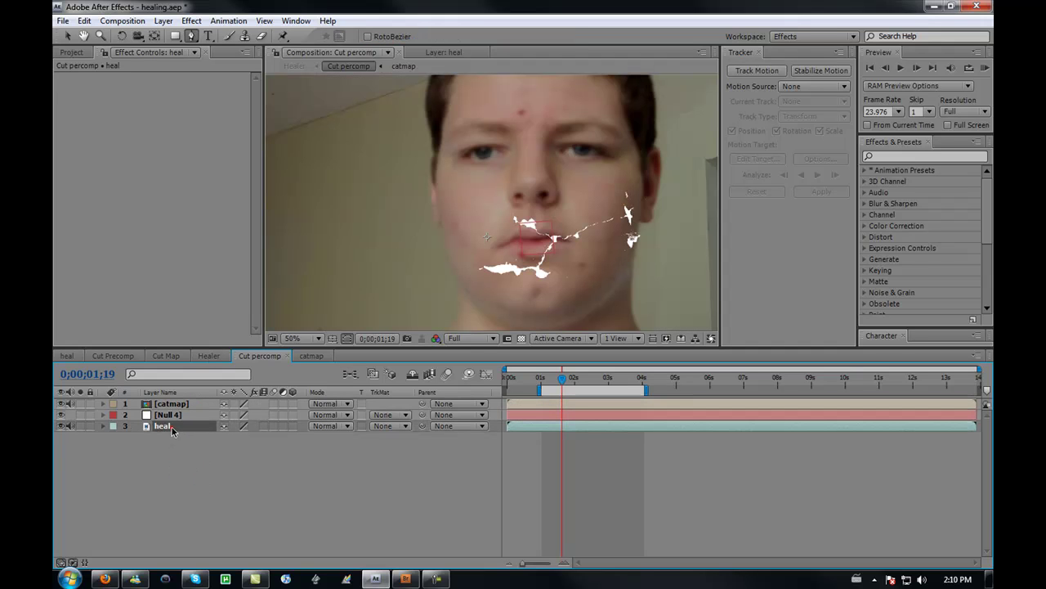
Step: Make heal a guide layer, parent catmap to Null 4, and return to Healer
right_click(172, 431)
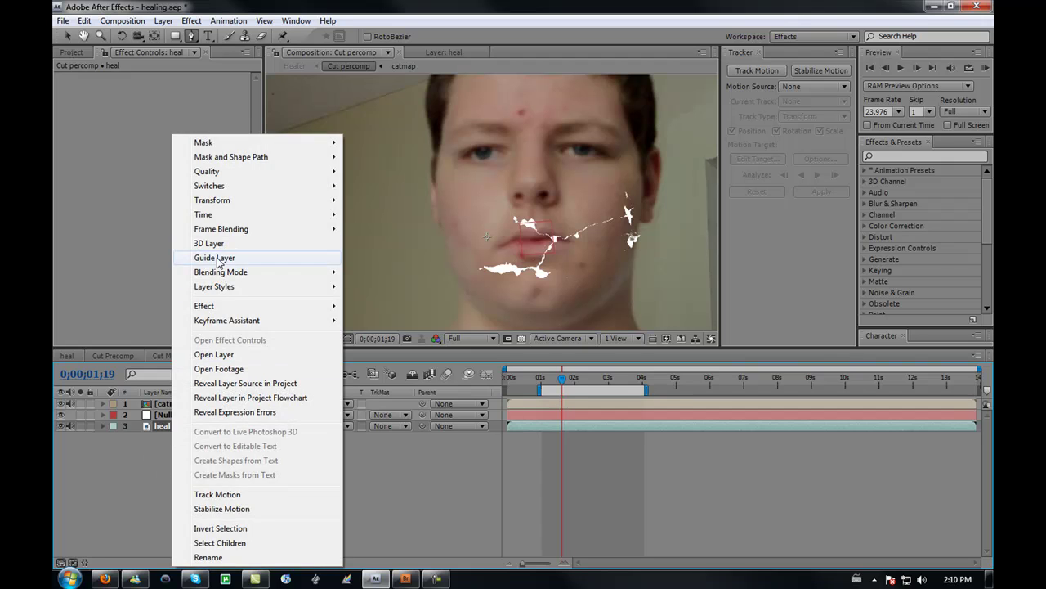
left_click(216, 258)
left_click_drag(421, 403, 188, 418)
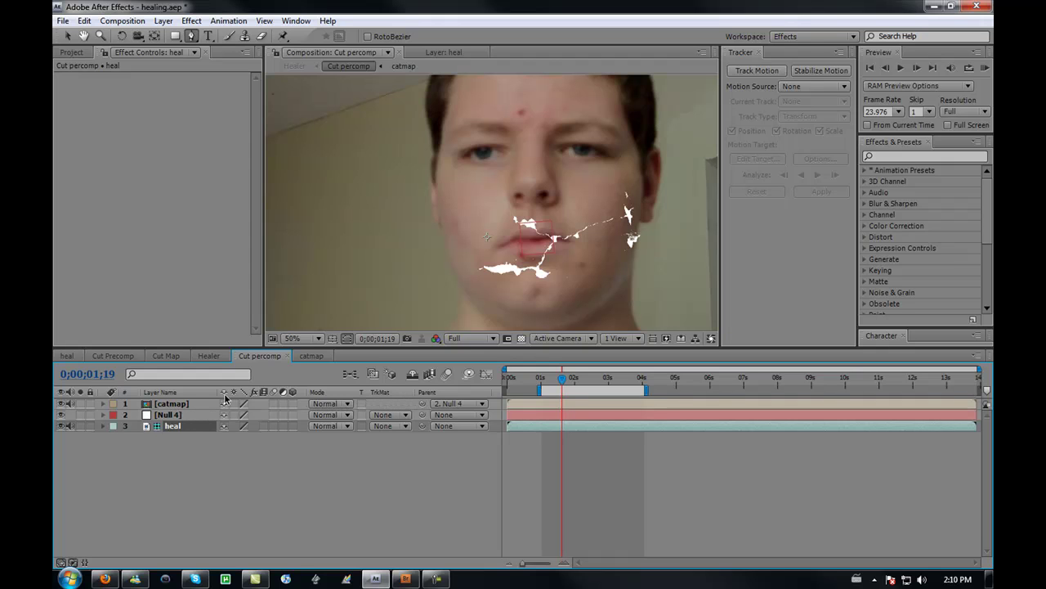
left_click(209, 356)
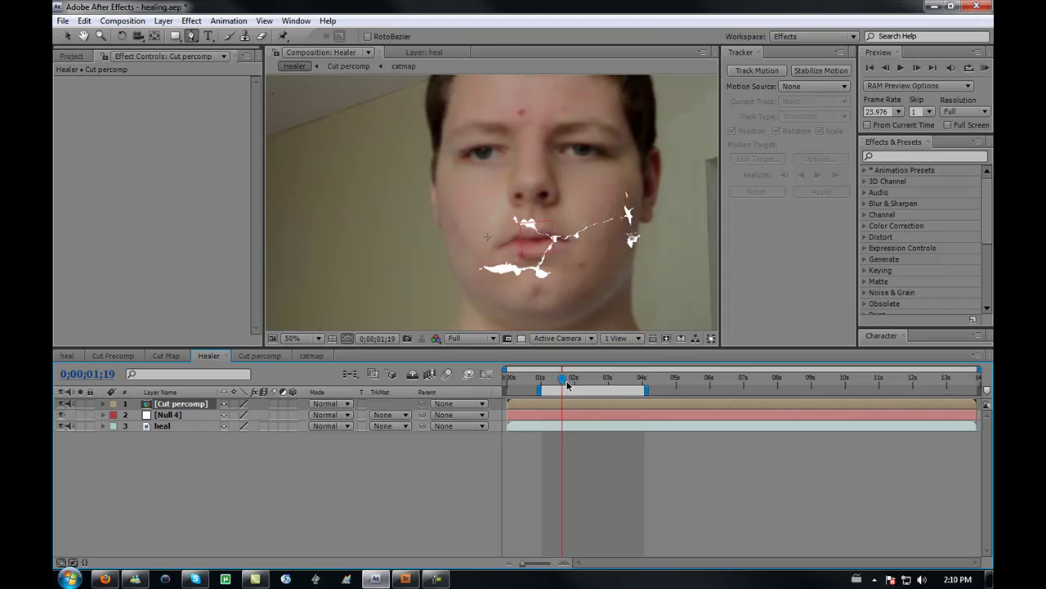
Step: Scrub Healer forward to about 0;00;03;12 to confirm the crack follows the face
left_click_drag(567, 385, 621, 382)
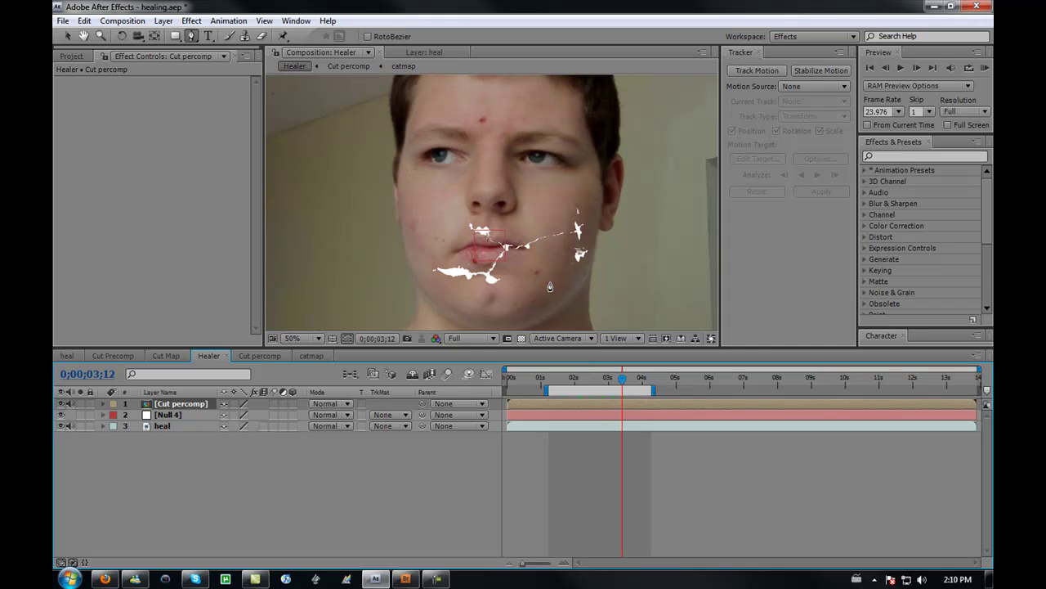